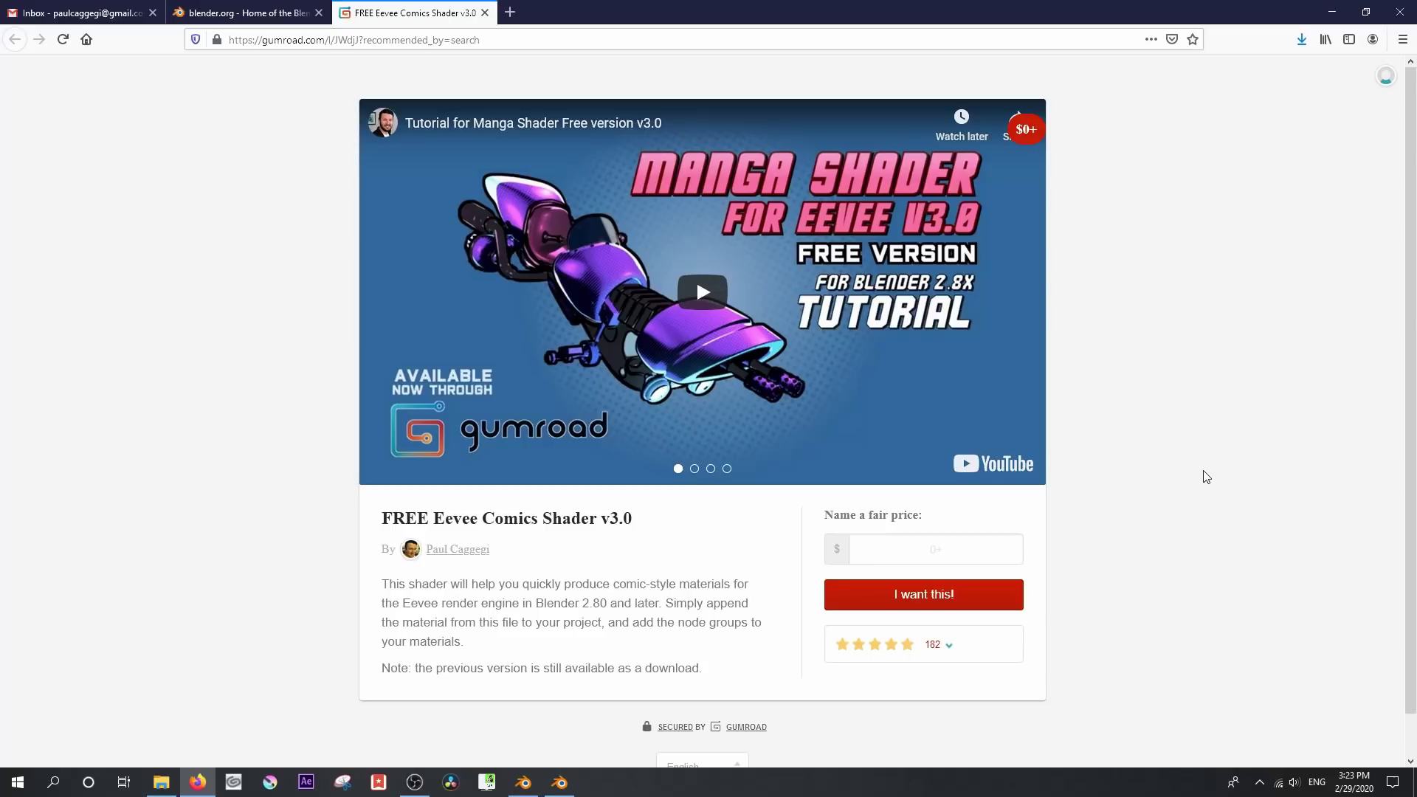
pyautogui.hotkey('alt', 'Tab')
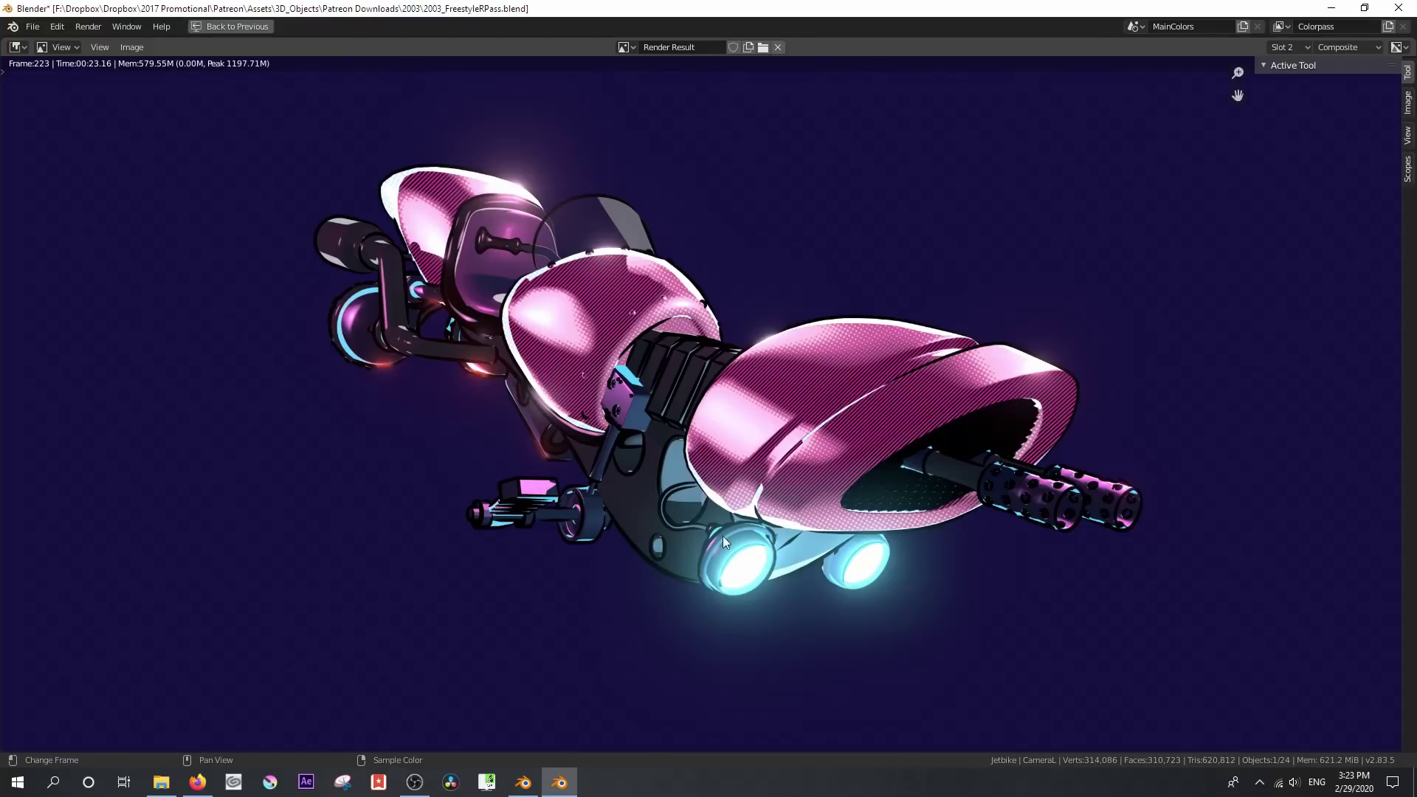
pyautogui.scroll(1, 647, 491)
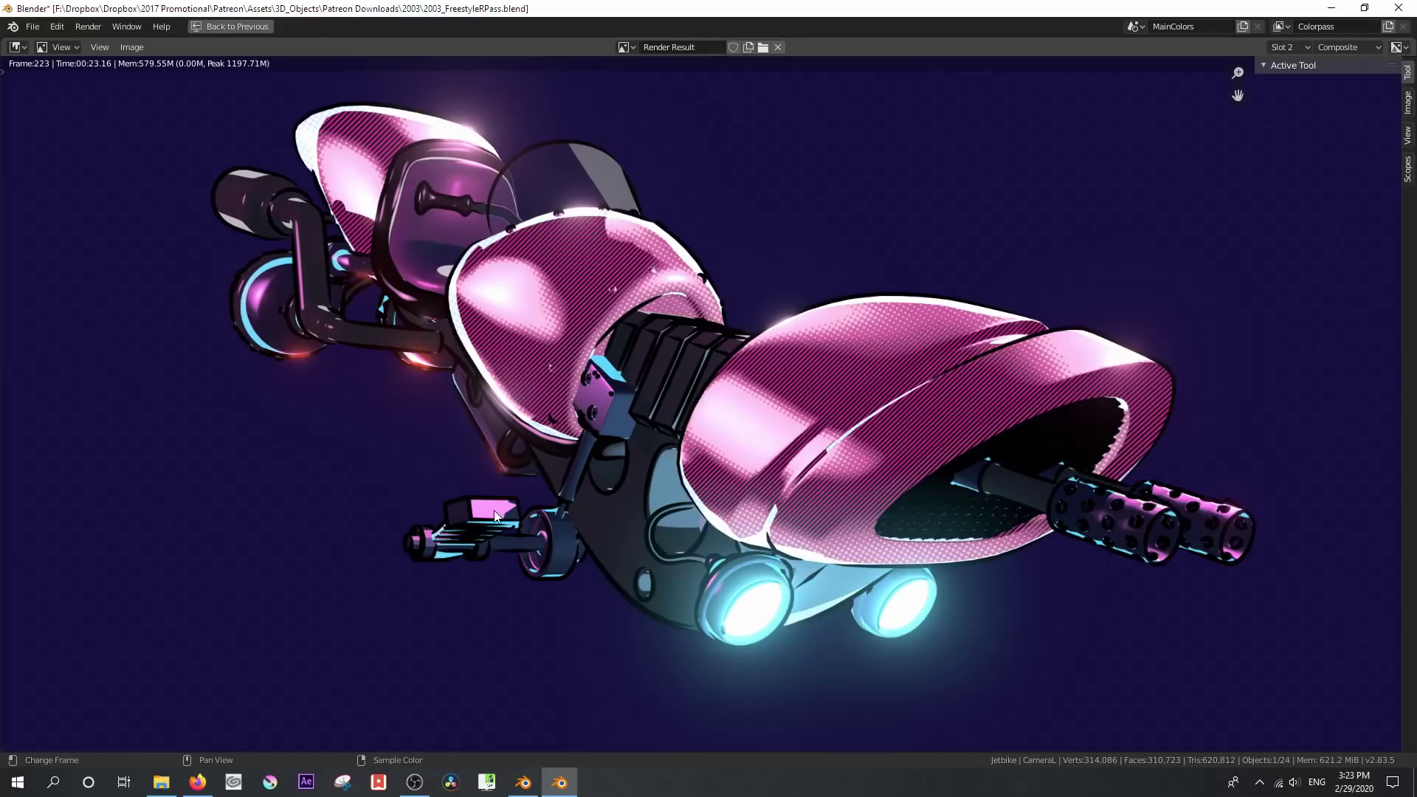
pyautogui.scroll(-1, 633, 417)
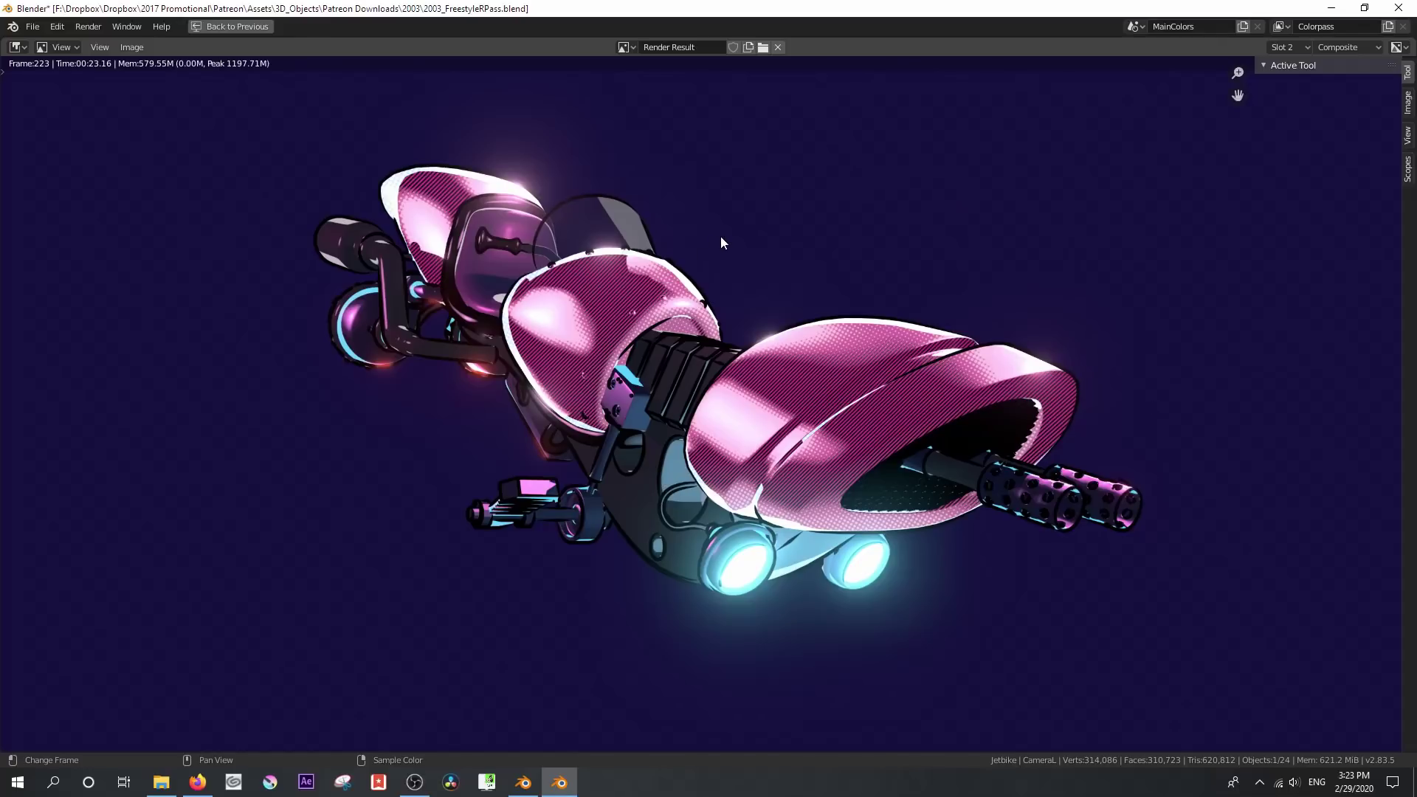
# Leave the render, maximize the compositor, and frame the Render Layers node feeding Composite
pyautogui.press('Escape')
pyautogui.hotkey('ctrl', 'space')
pyautogui.press('Home')
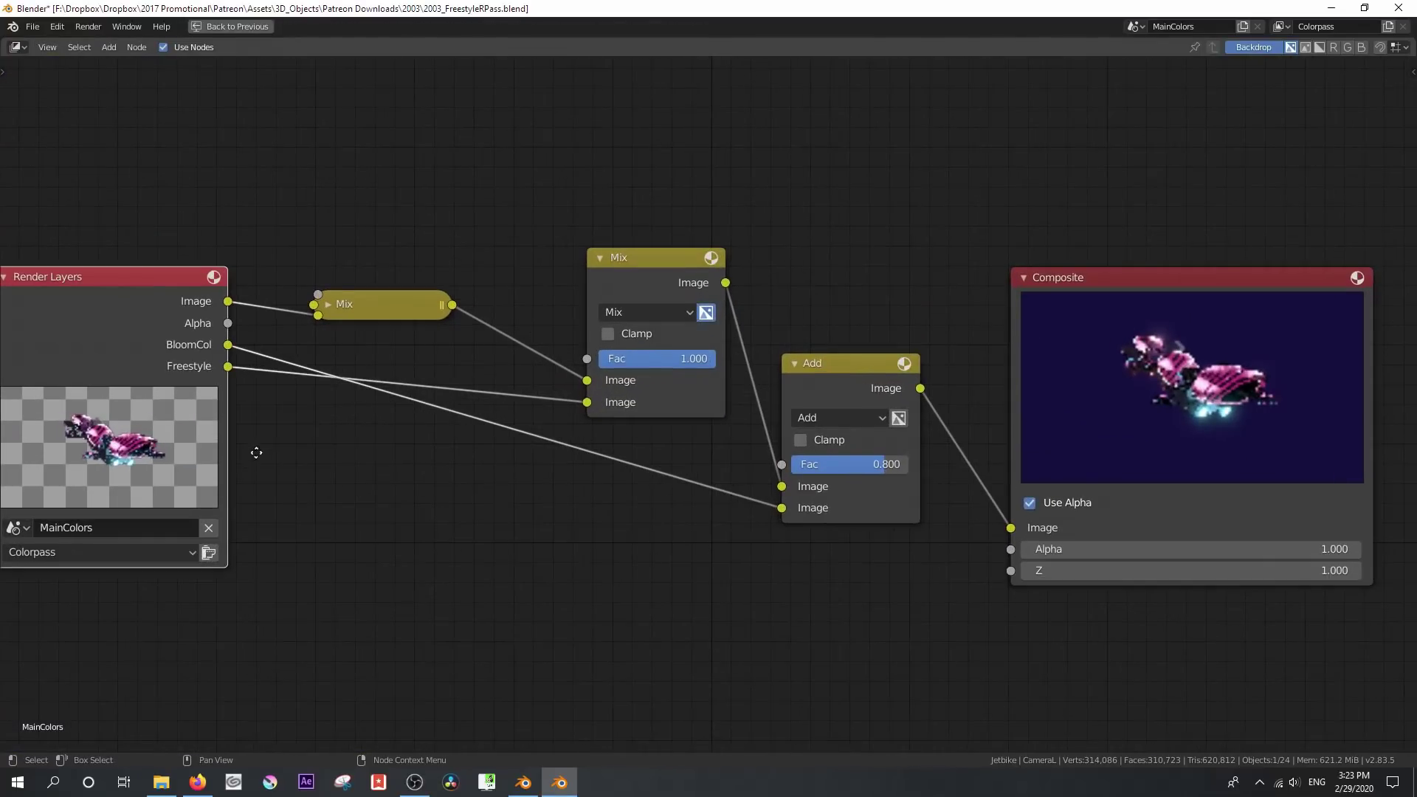
pyautogui.moveTo(256, 452); pyautogui.dragTo(701, 505, button='middle')
pyautogui.scroll(4, 714, 506)
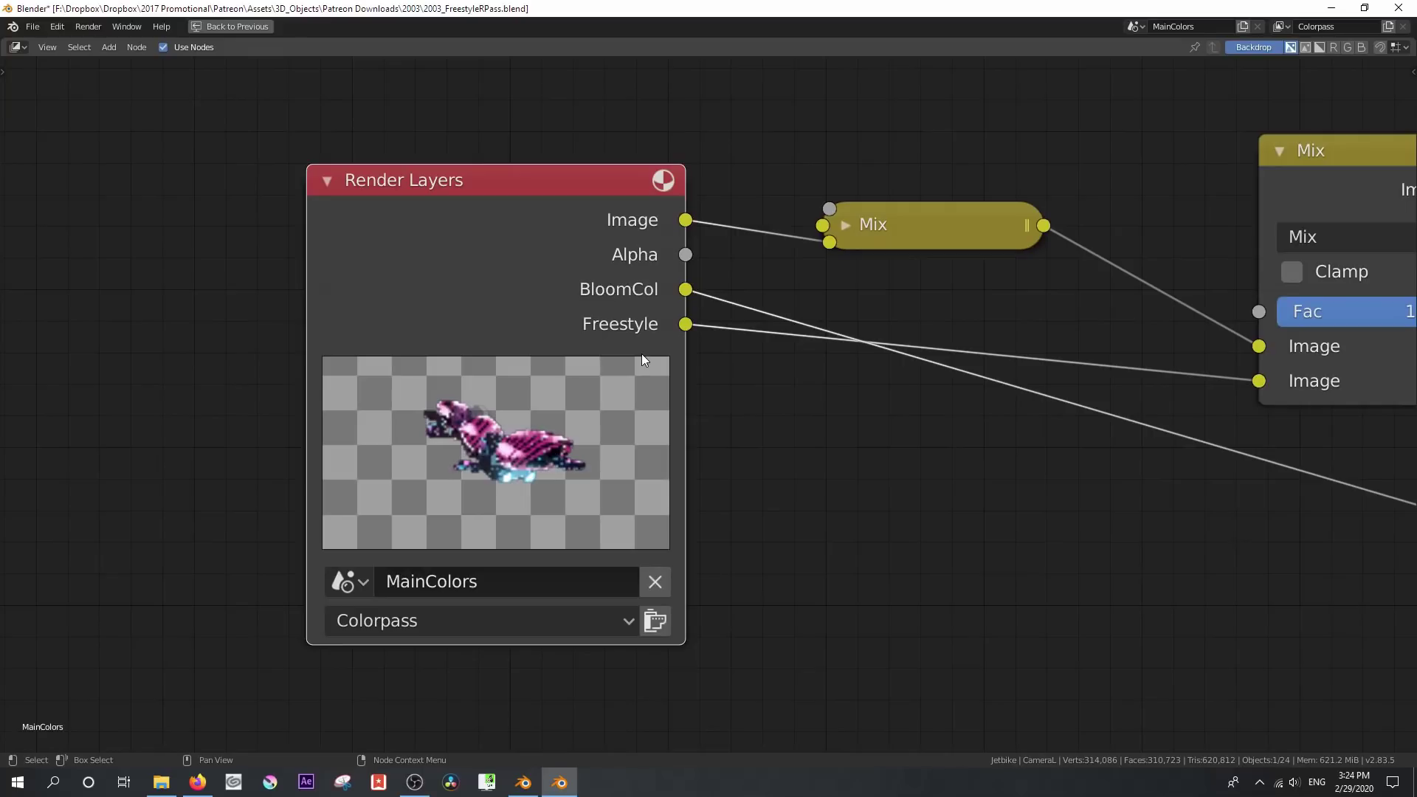
pyautogui.scroll(-1, 657, 363)
pyautogui.scroll(-1, 666, 369)
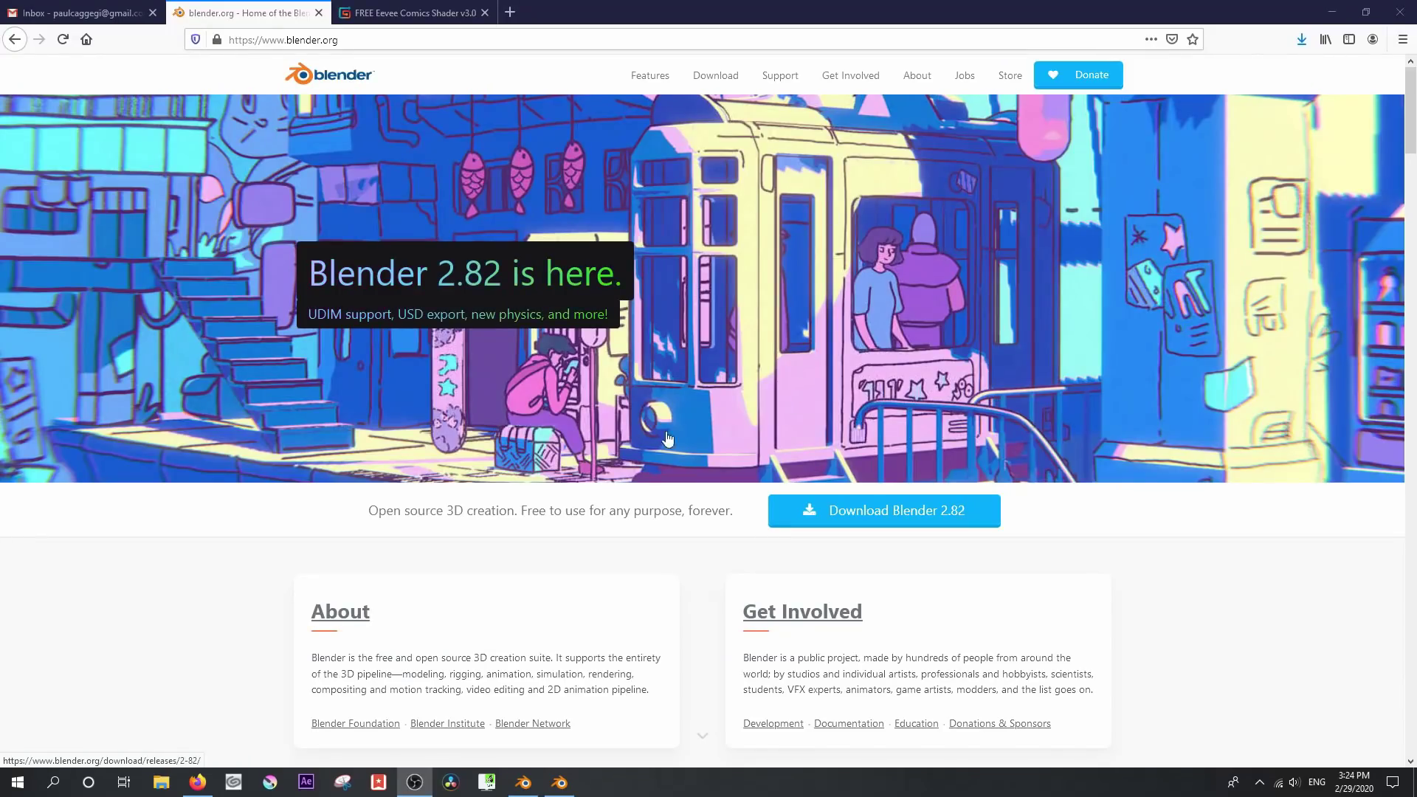
# On blender.org's Download page, start downloading the Blender Experimental build
pyautogui.click(728, 76)
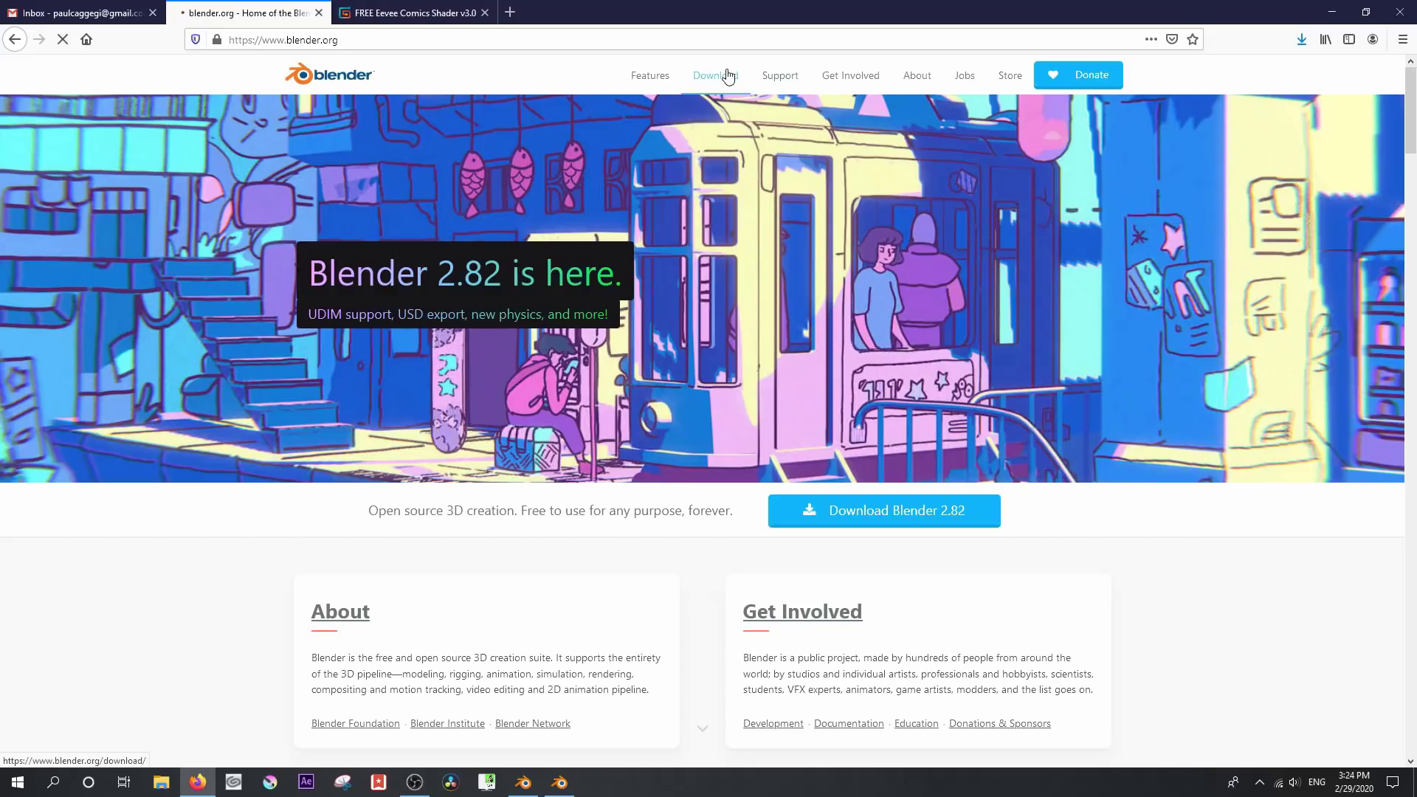
pyautogui.scroll(-15, 493, 306)
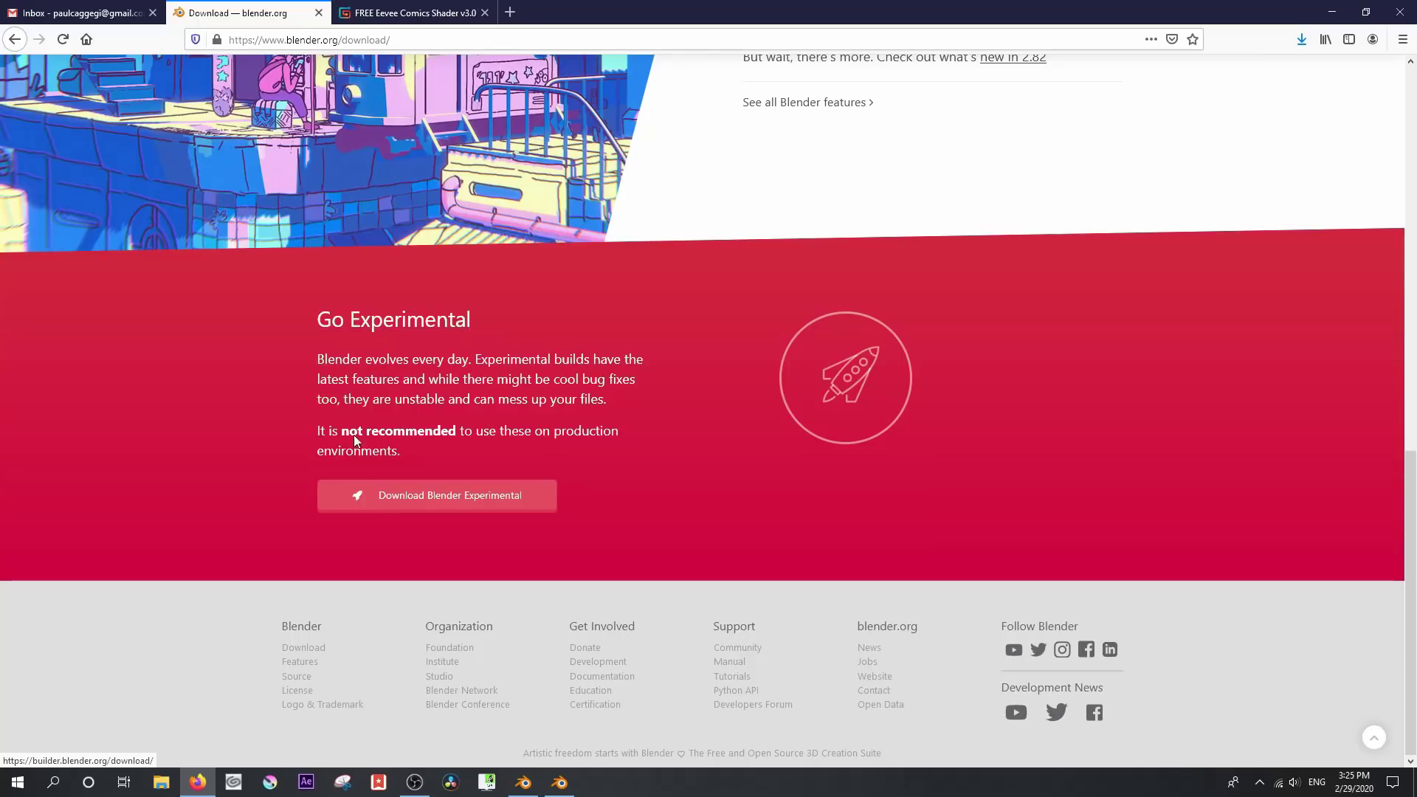
pyautogui.click(431, 496)
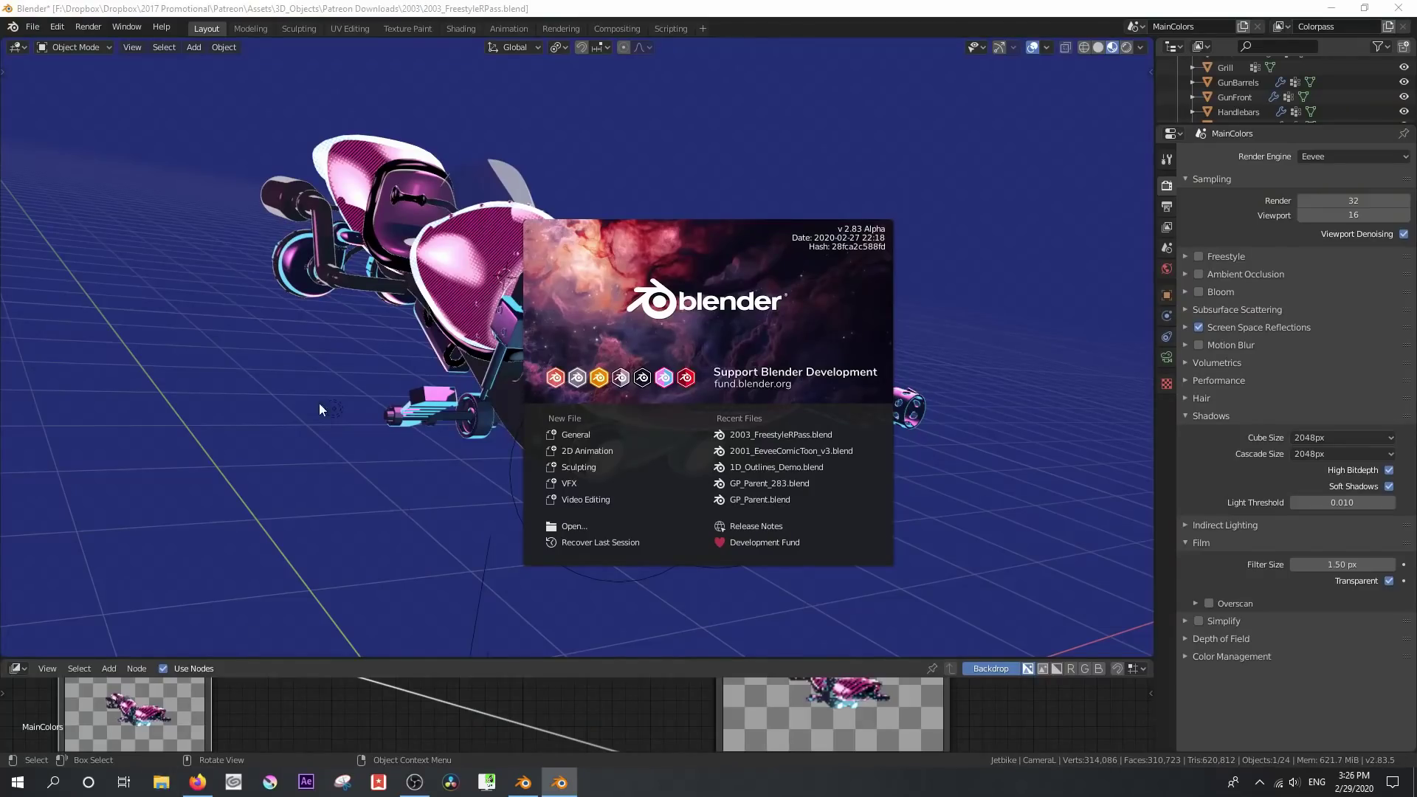
# Open the blender-2.83-28fca2c588fd-windows64 folder in Documents, then switch back to Blender
pyautogui.press('super+e')
pyautogui.click(68, 280)
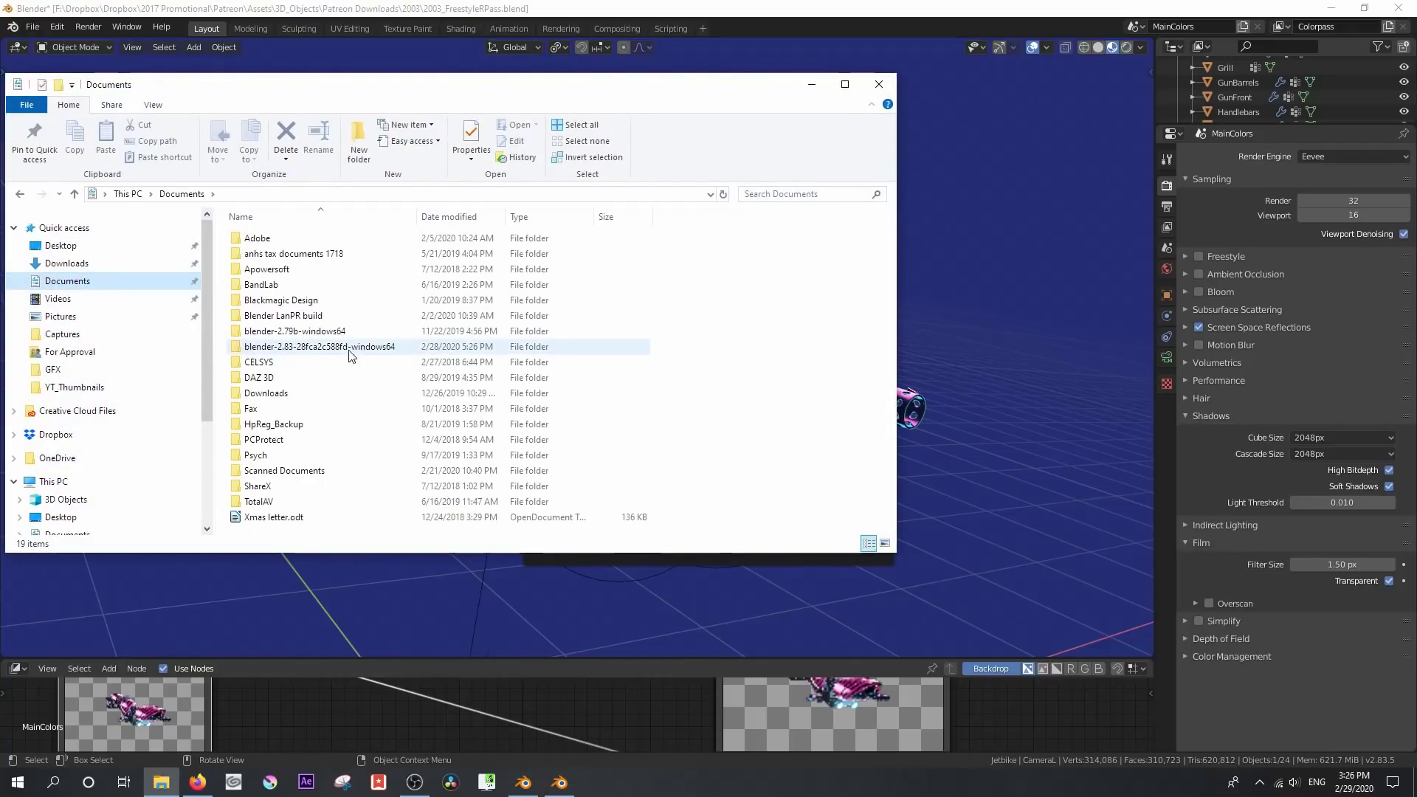
pyautogui.doubleClick(350, 348)
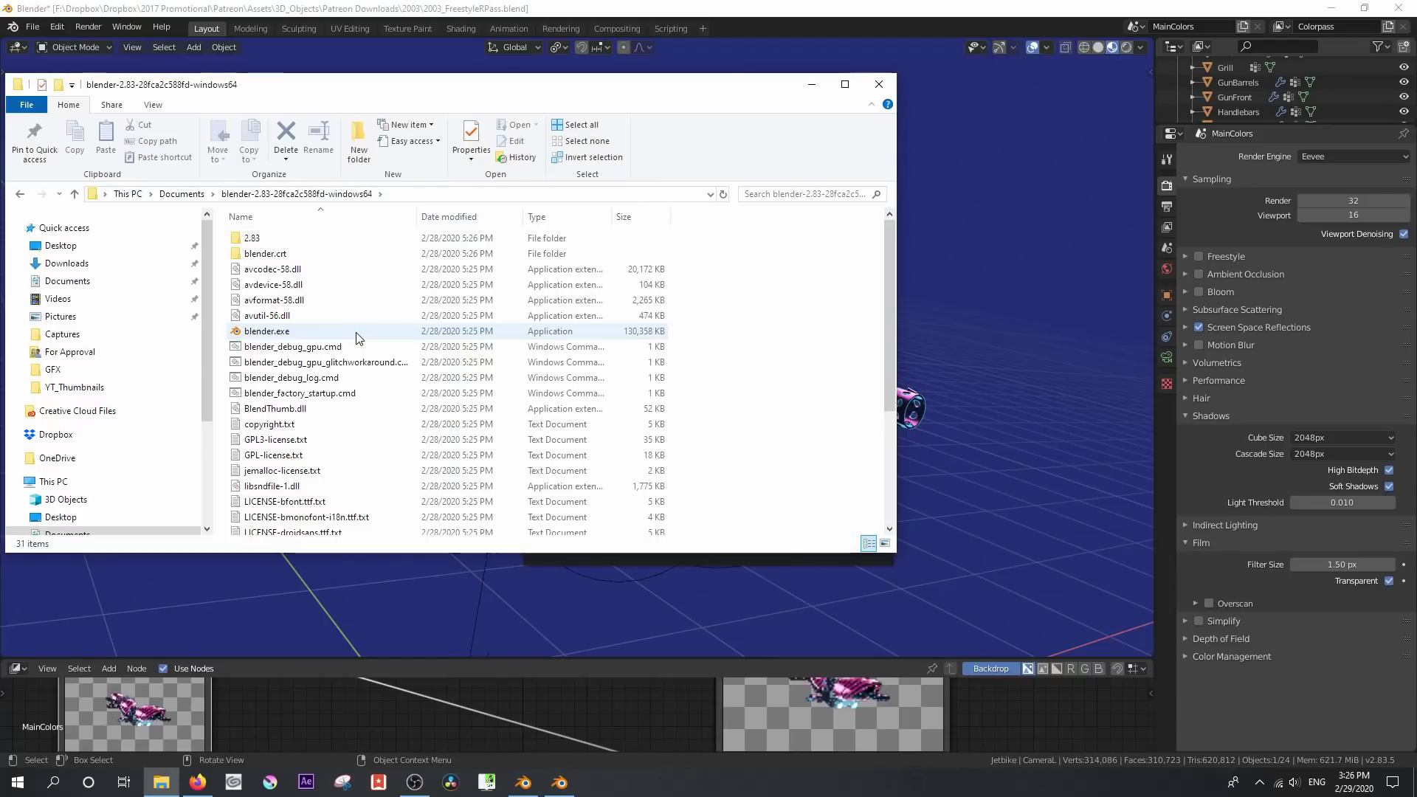
pyautogui.click(1002, 356)
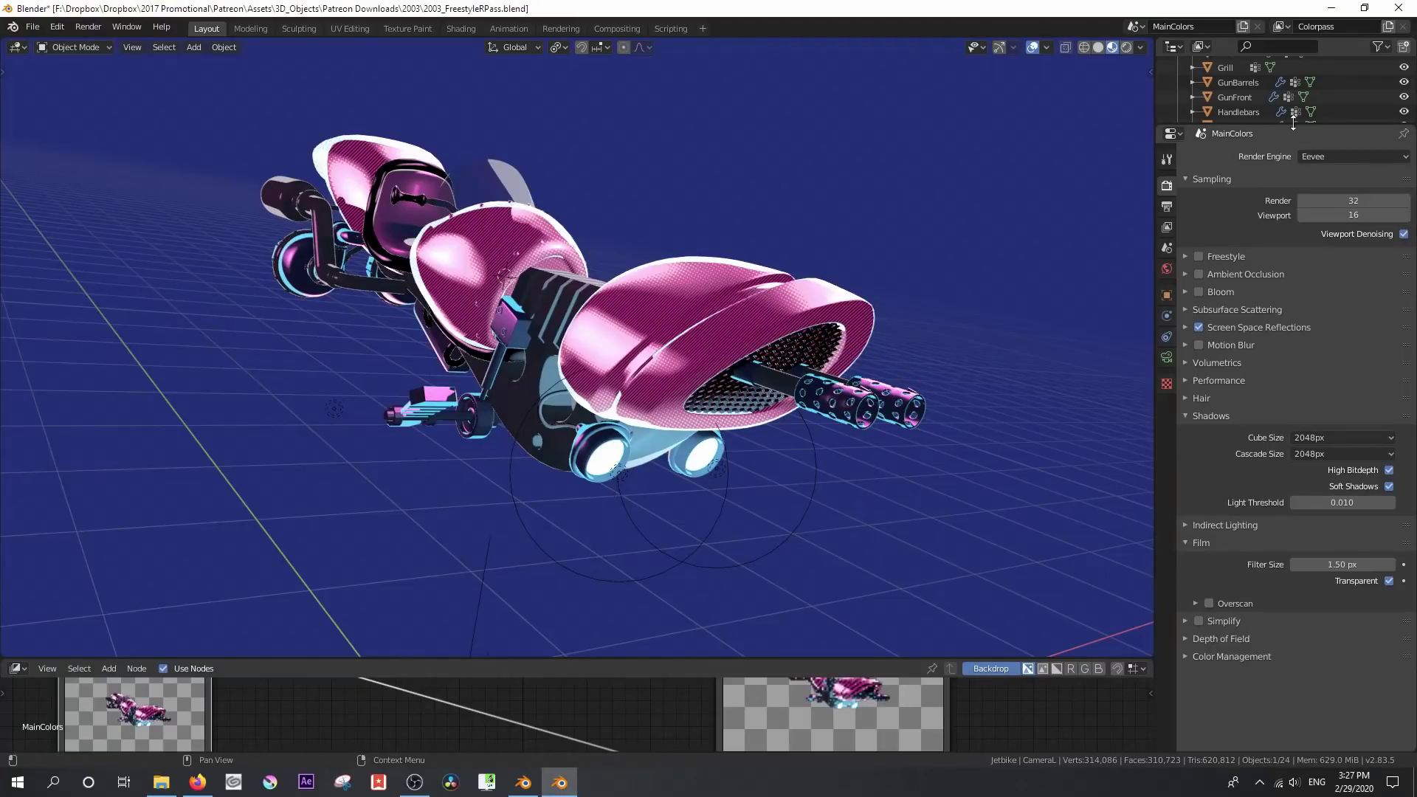
# Enable Freestyle and Bloom in the Eevee render settings, then show the view layer settings and layer list
pyautogui.moveTo(1322, 122); pyautogui.dragTo(1323, 96)
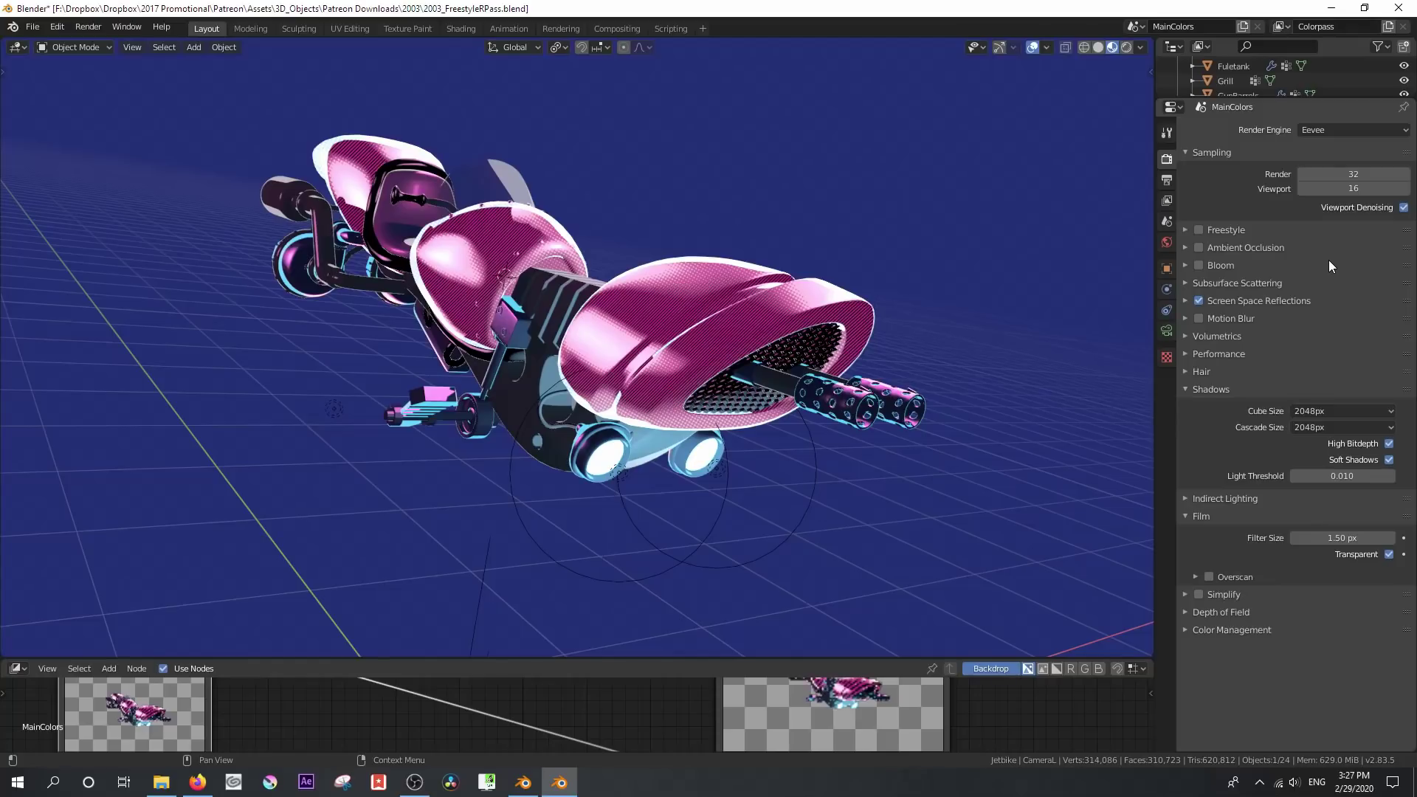
pyautogui.click(1330, 130)
pyautogui.click(1196, 232)
pyautogui.click(1200, 265)
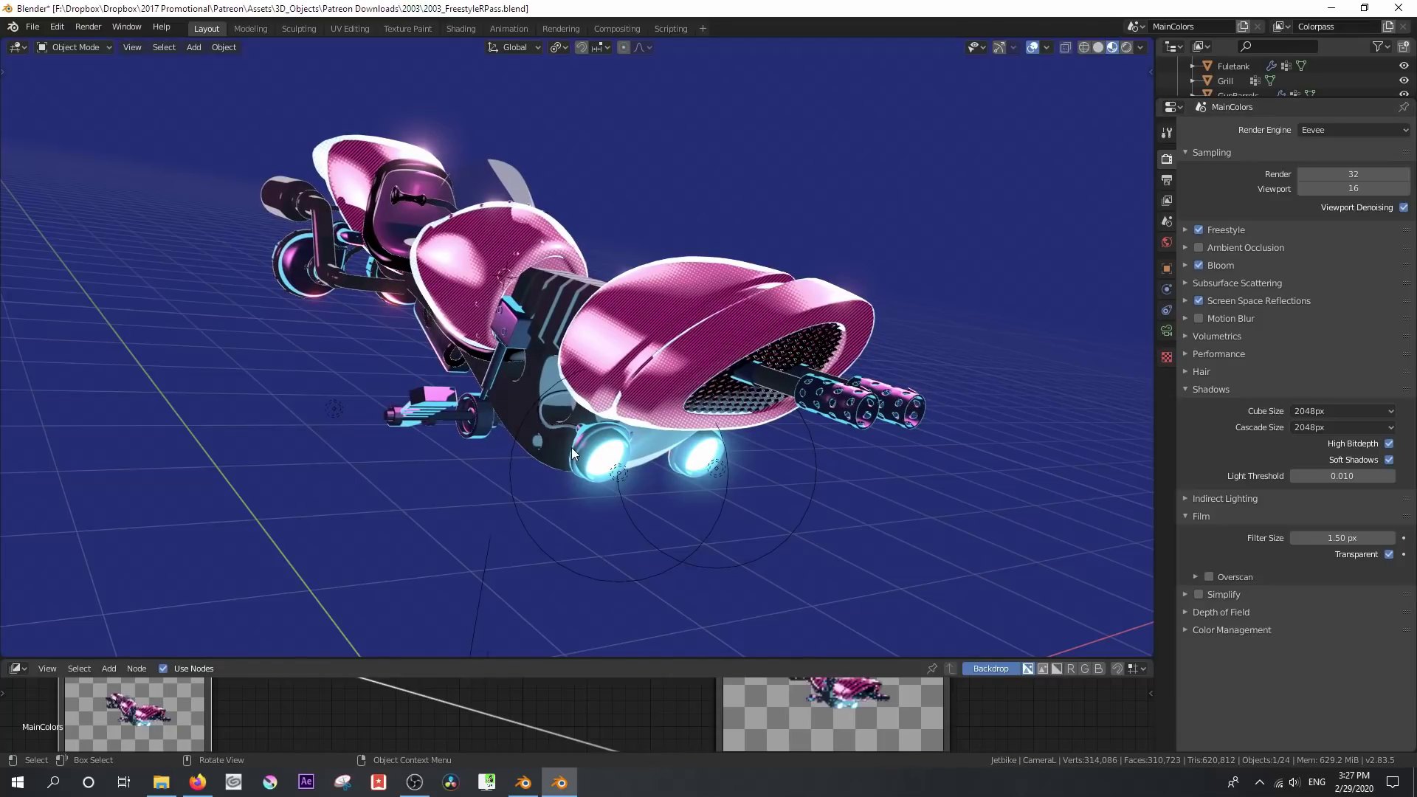
pyautogui.click(1166, 201)
pyautogui.click(1280, 26)
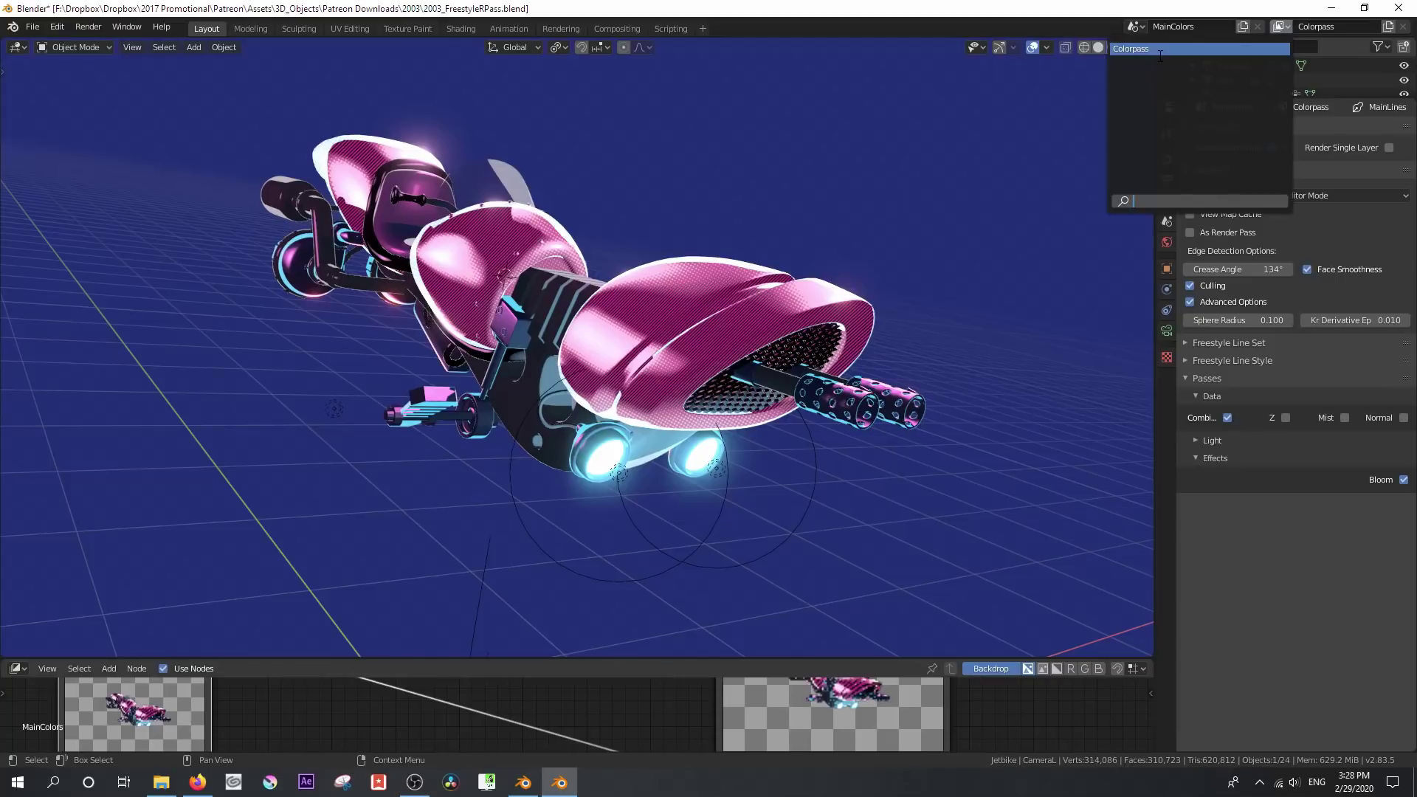
# Close the layer list and browse the Freestyle, Line Set, Line Style and thickness modifier panels
pyautogui.click(1348, 245)
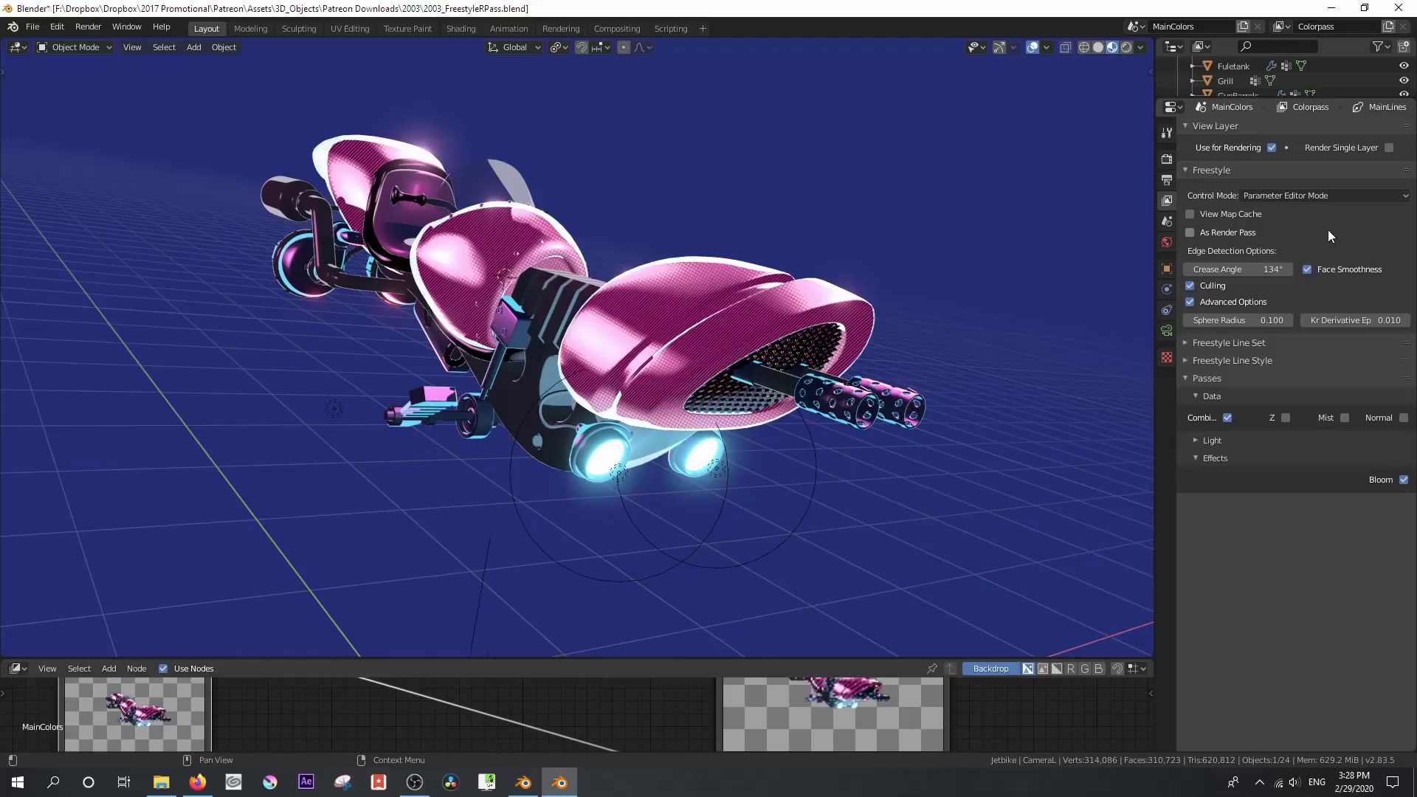
pyautogui.click(1188, 172)
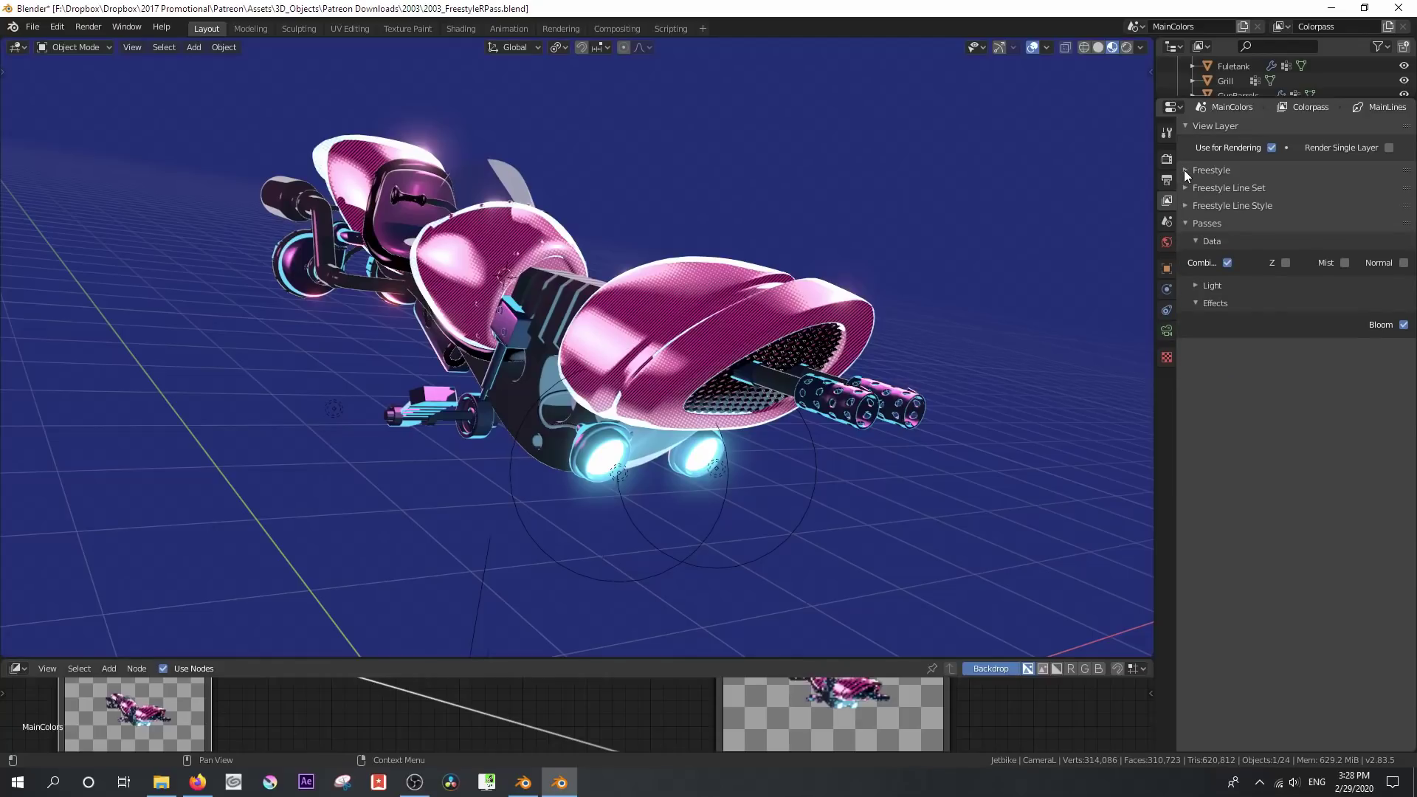
pyautogui.click(1183, 205)
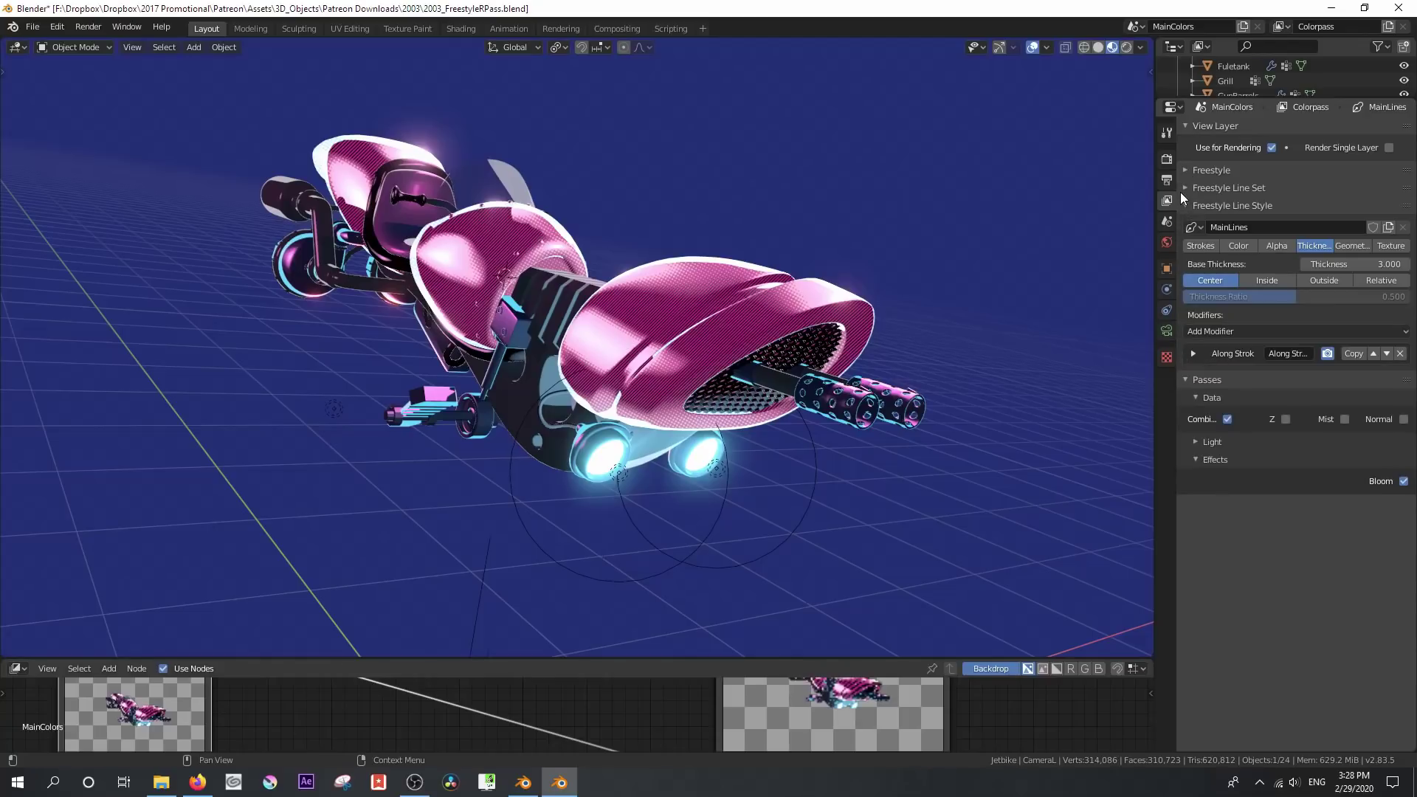
pyautogui.click(1183, 189)
pyautogui.click(1188, 188)
pyautogui.click(1193, 351)
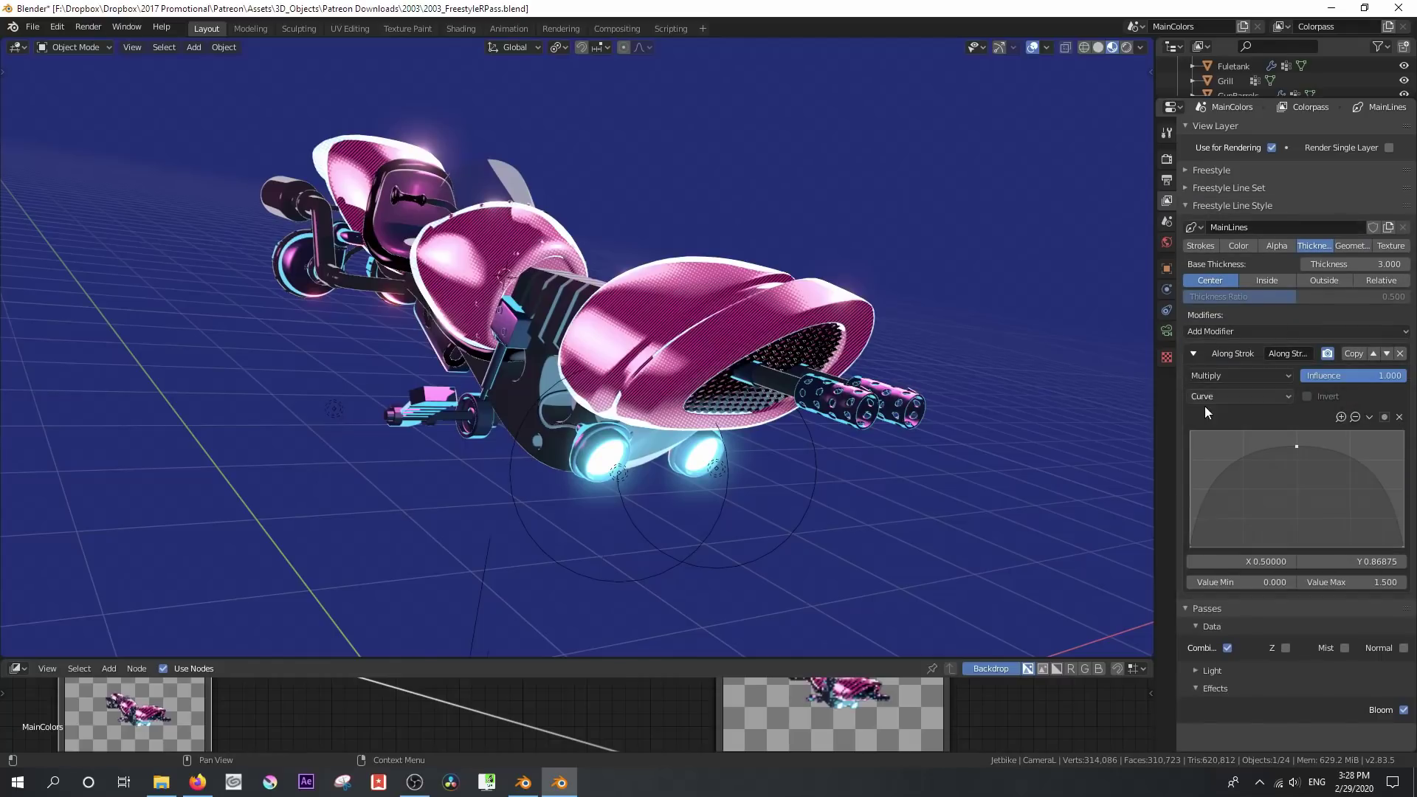
pyautogui.click(1194, 355)
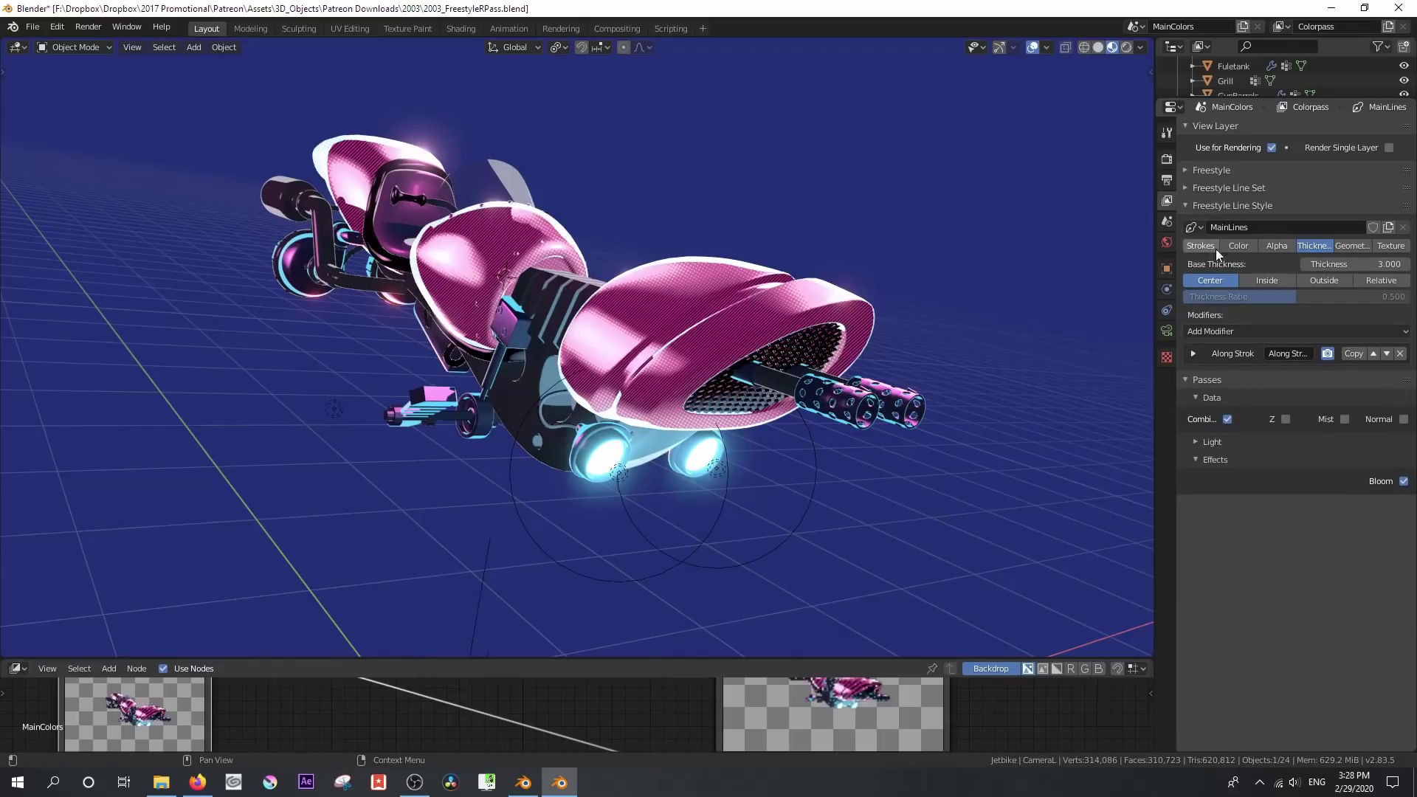
pyautogui.click(1188, 206)
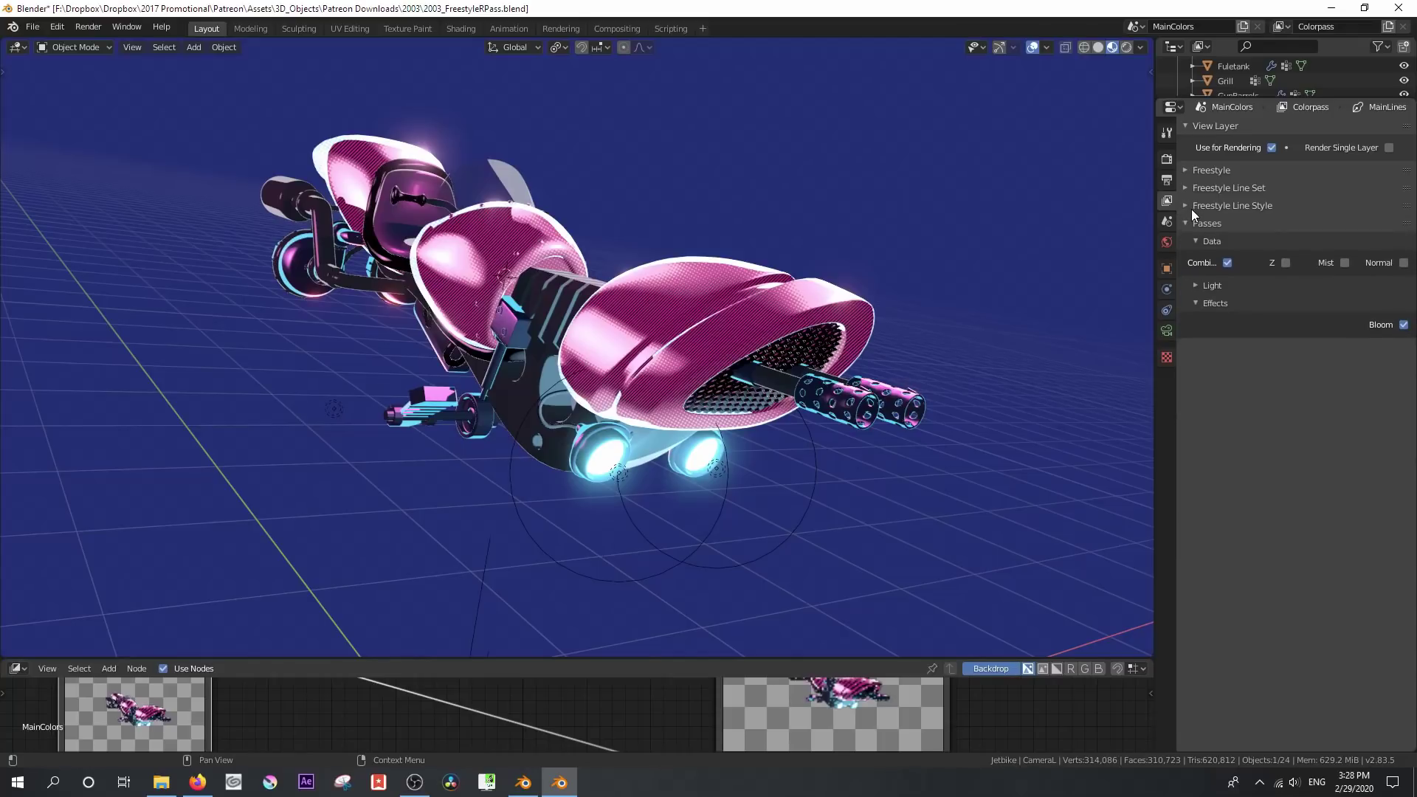
pyautogui.click(1185, 169)
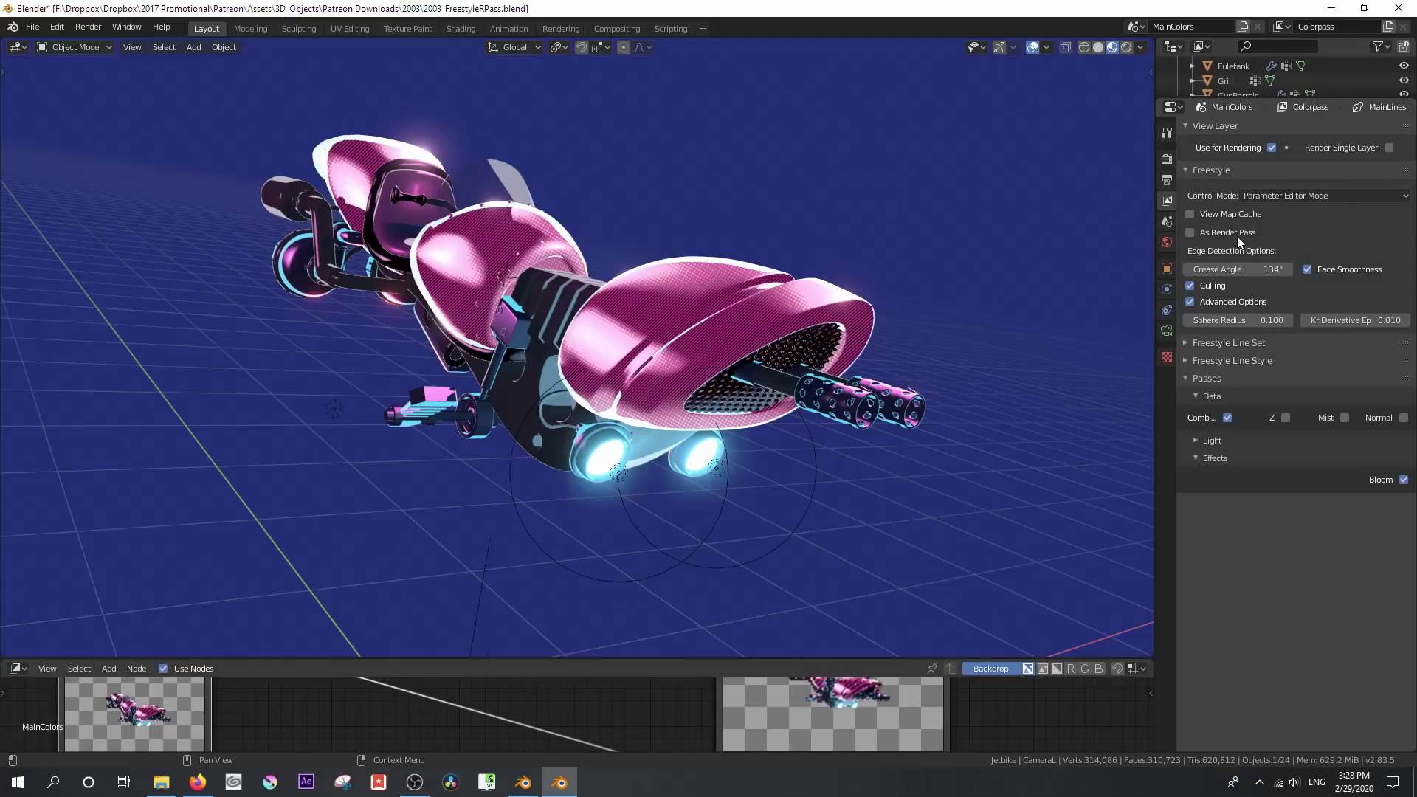
# Turn on Freestyle As Render Pass and center the Render Layers node in the maximized compositor
pyautogui.click(1190, 232)
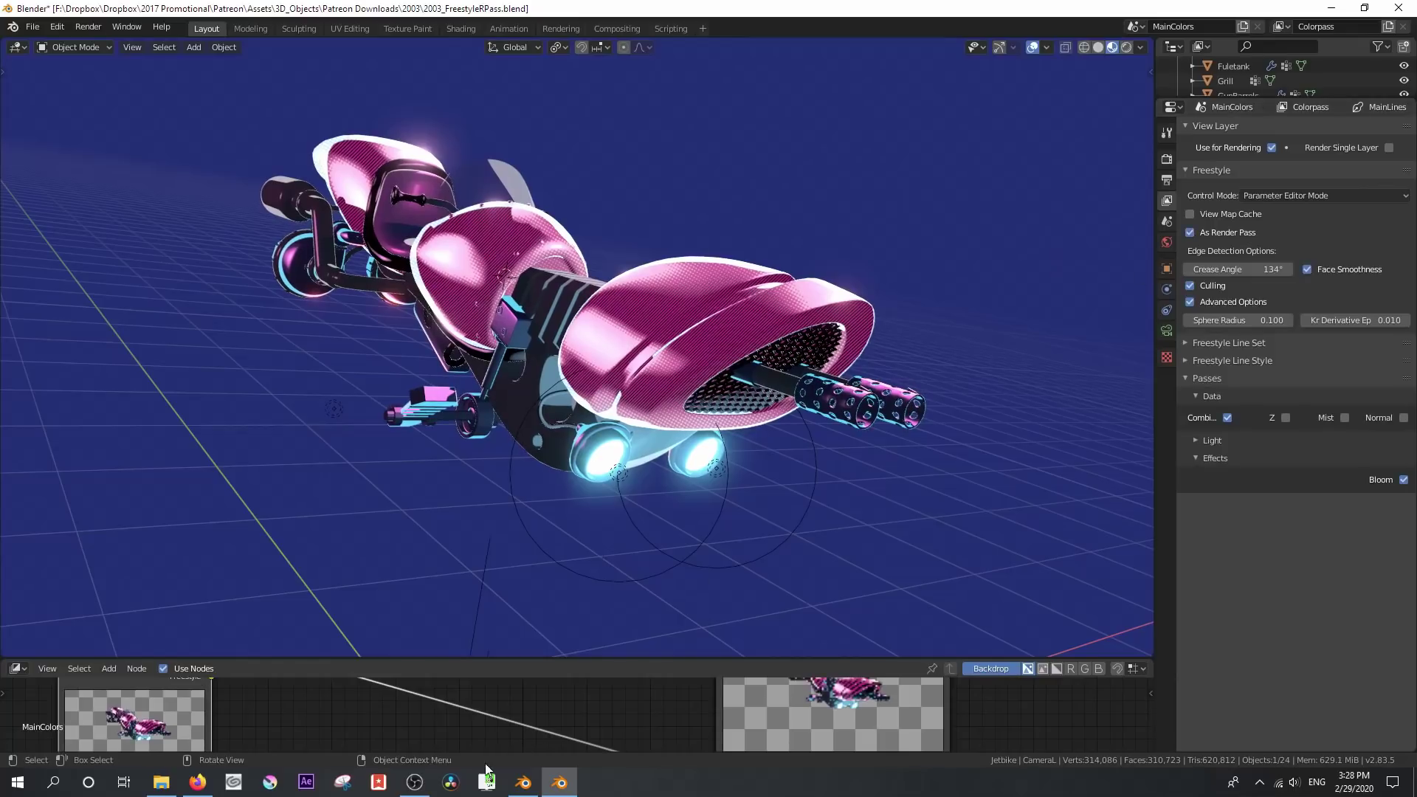
pyautogui.hotkey('ctrl', 'space')
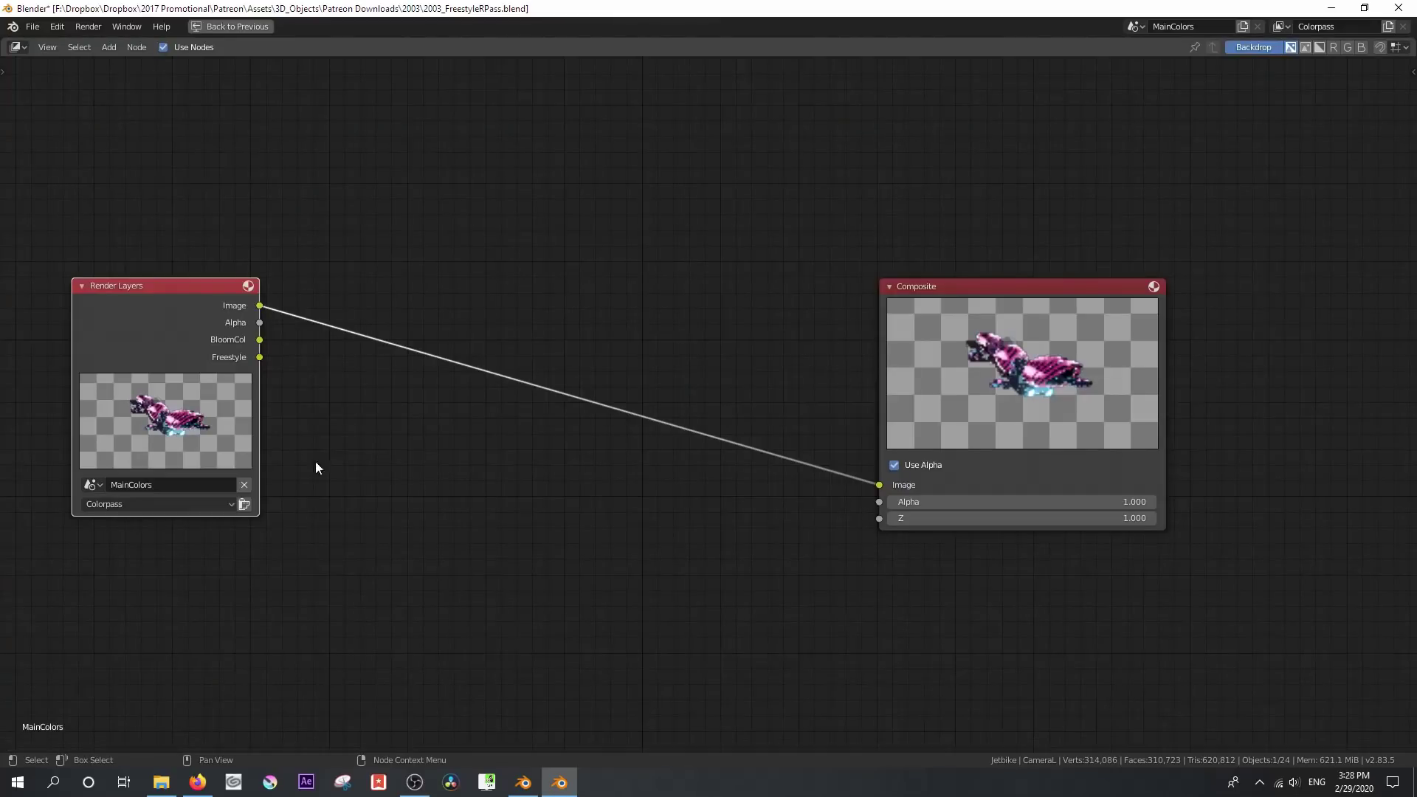
pyautogui.scroll(2, 316, 462)
pyautogui.moveTo(282, 411); pyautogui.dragTo(1006, 456, button='middle')
pyautogui.scroll(2, 1007, 456)
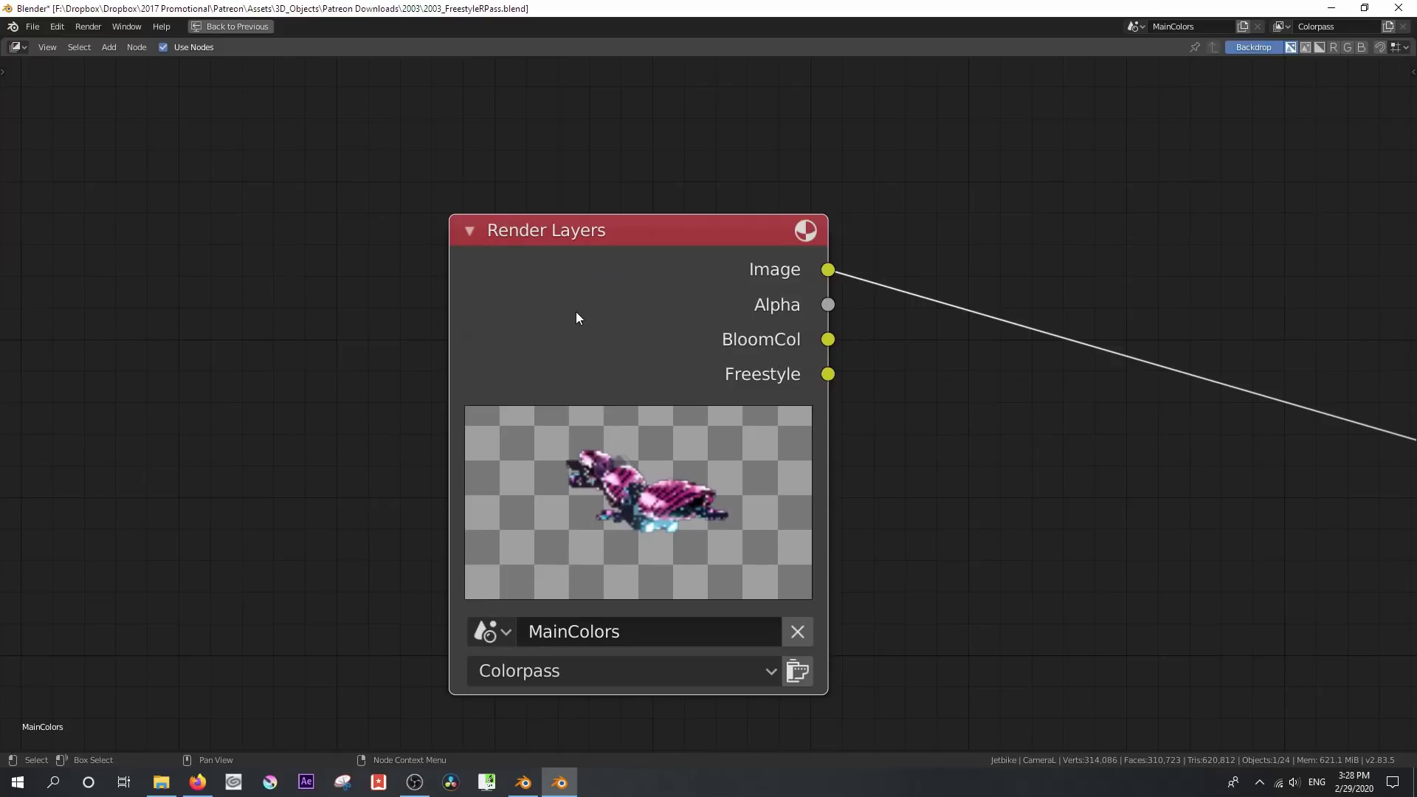
# Restore the full layout, widen Properties, expand the Light passes, and review Output and Render settings
pyautogui.hotkey('ctrl', 'space')
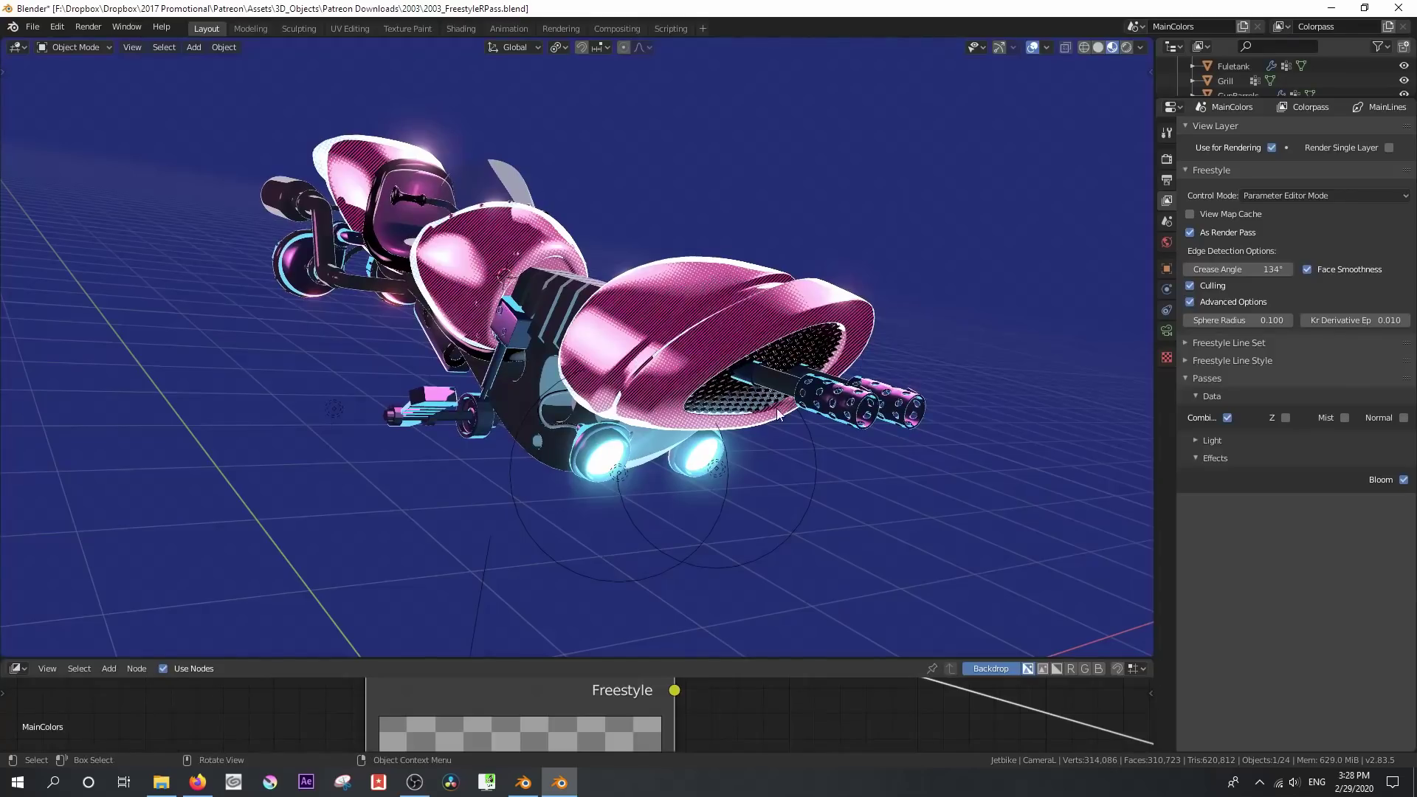
pyautogui.moveTo(1157, 418); pyautogui.dragTo(1041, 413)
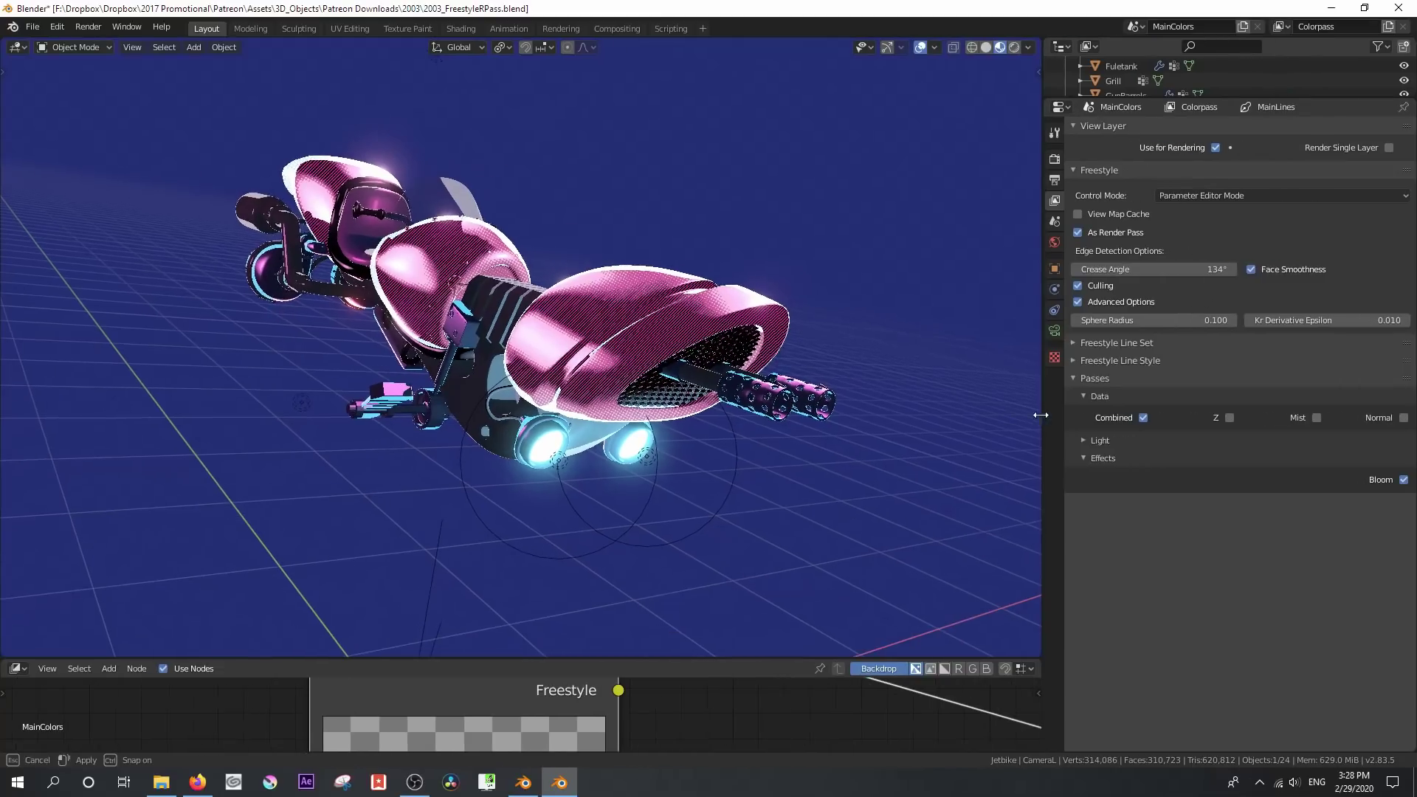
pyautogui.click(1079, 441)
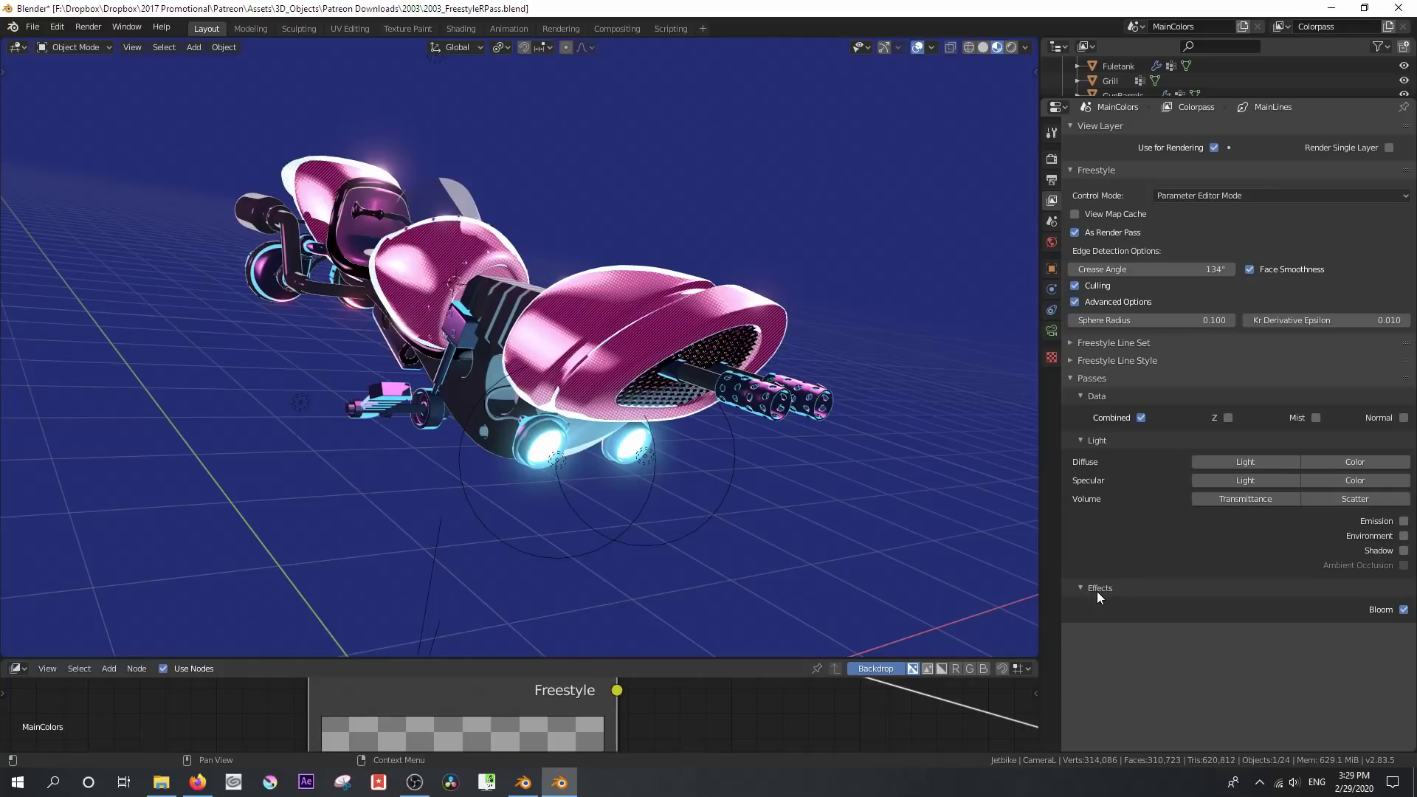
pyautogui.click(1052, 181)
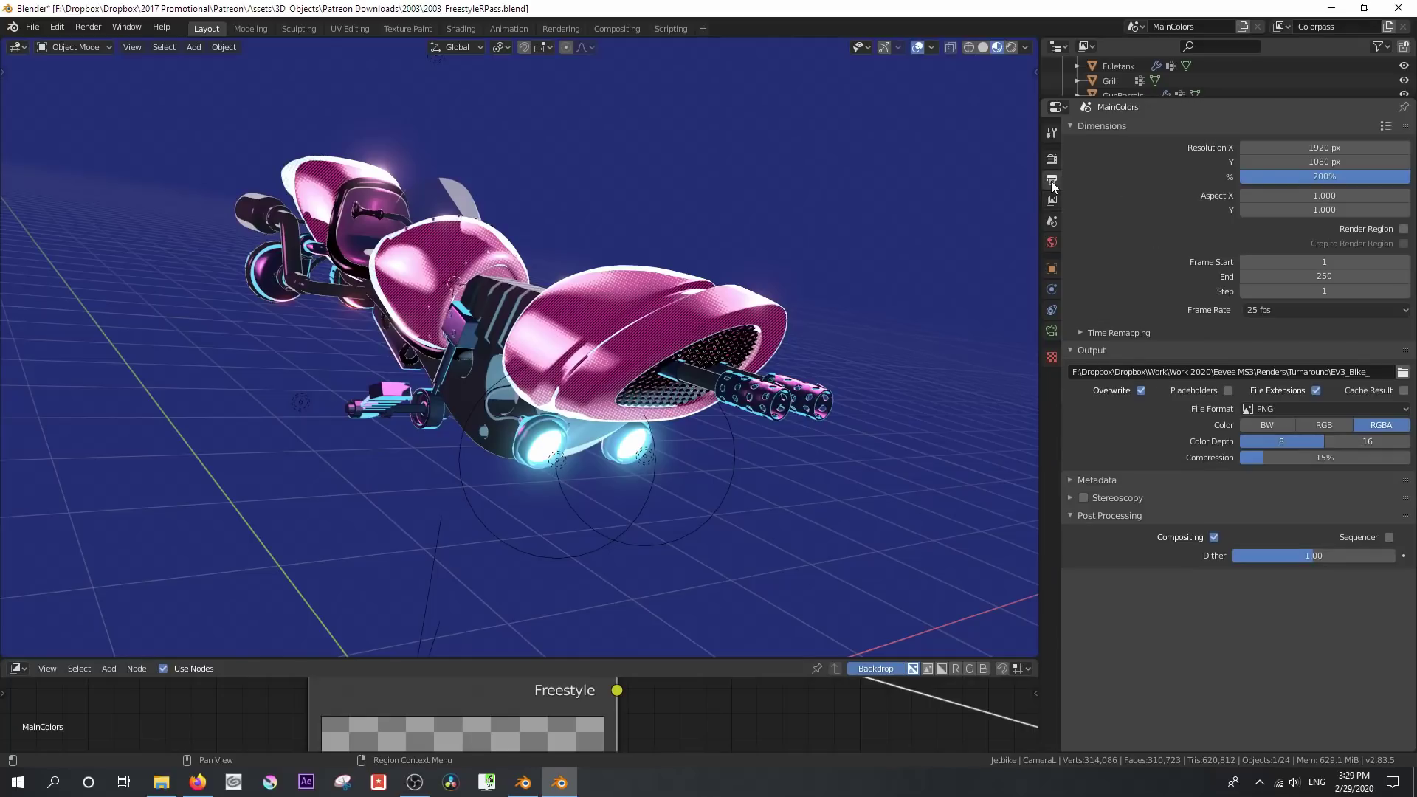
pyautogui.click(1051, 158)
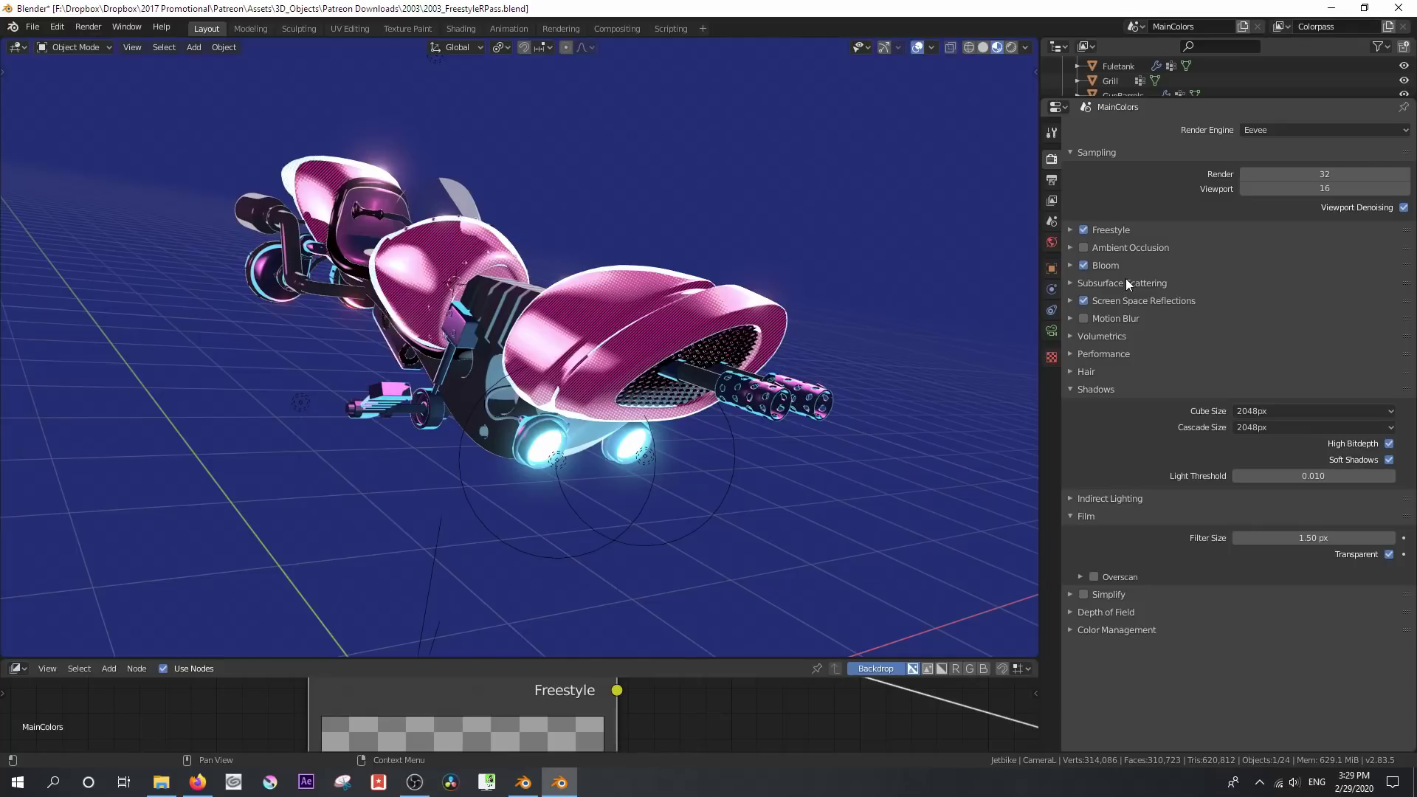
# Toggle the View Layer Bloom pass off and back on, then enlarge the node editor
pyautogui.click(1052, 200)
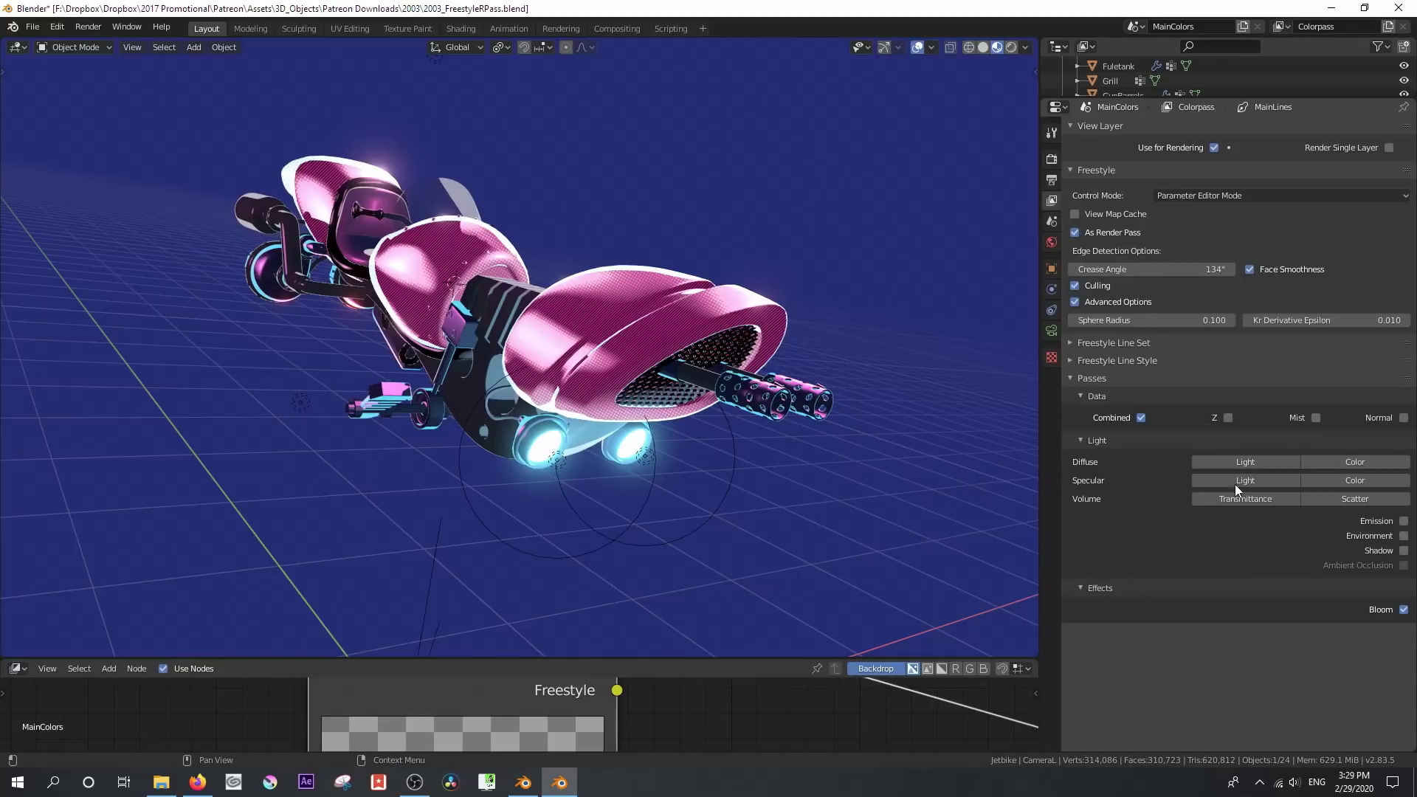
pyautogui.click(1403, 610)
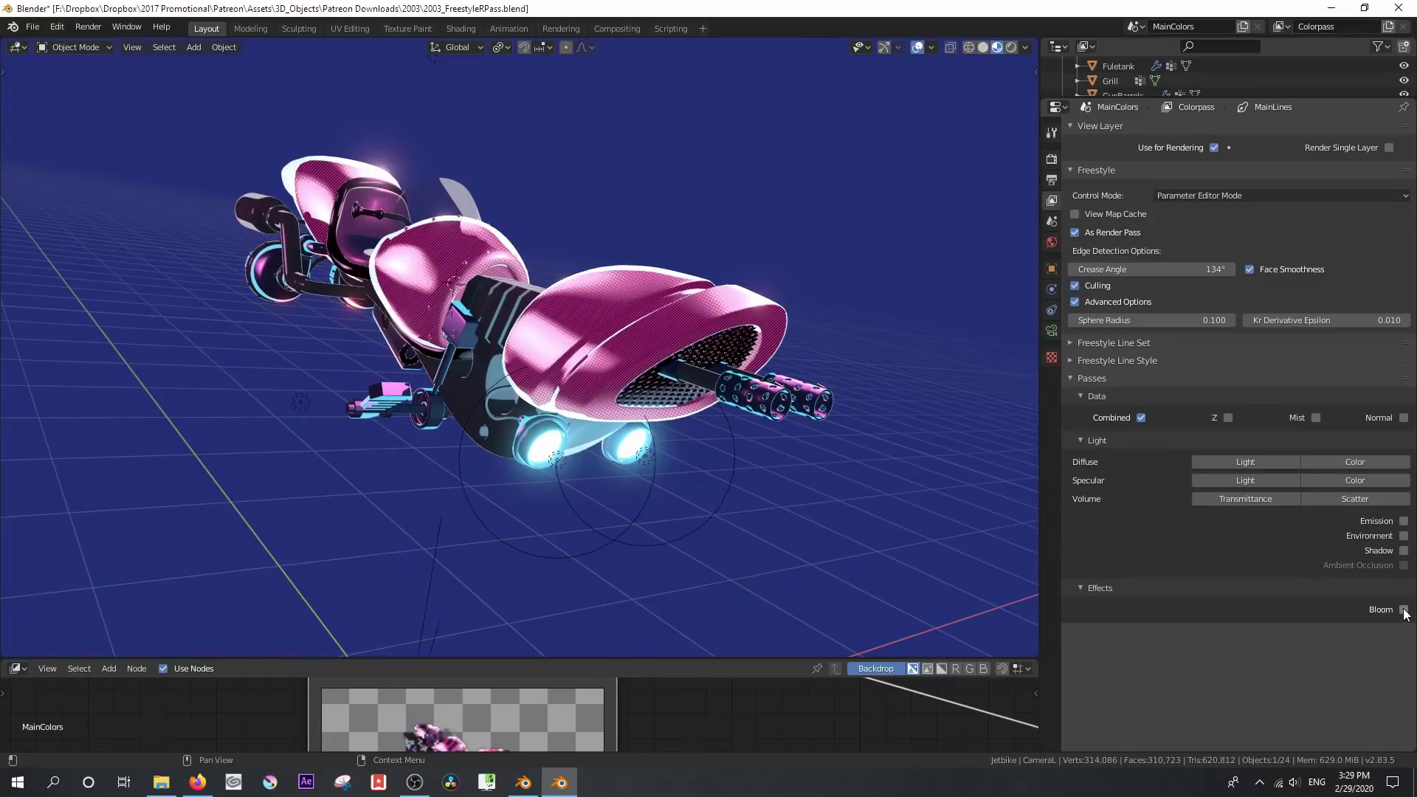
pyautogui.click(1404, 609)
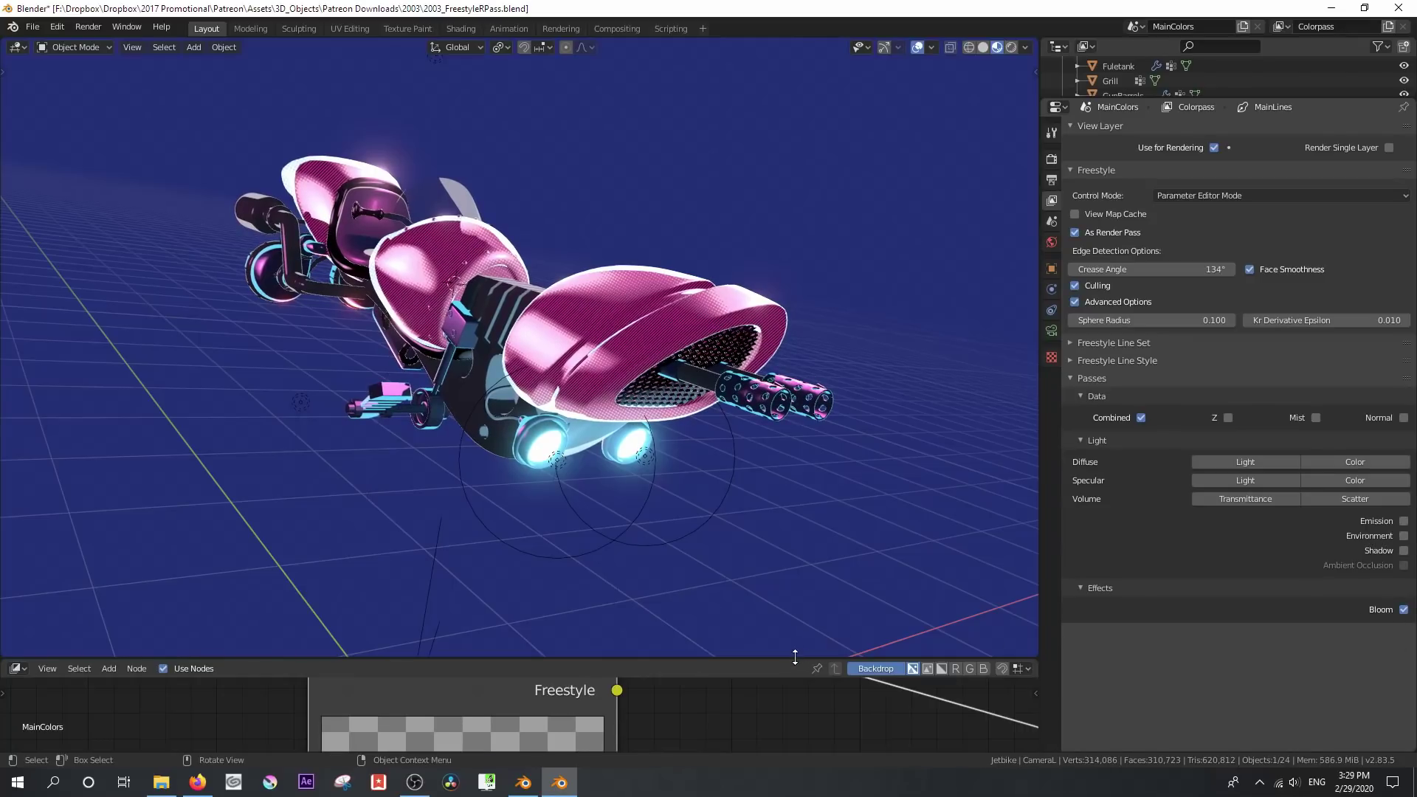
pyautogui.moveTo(795, 657); pyautogui.dragTo(782, 410)
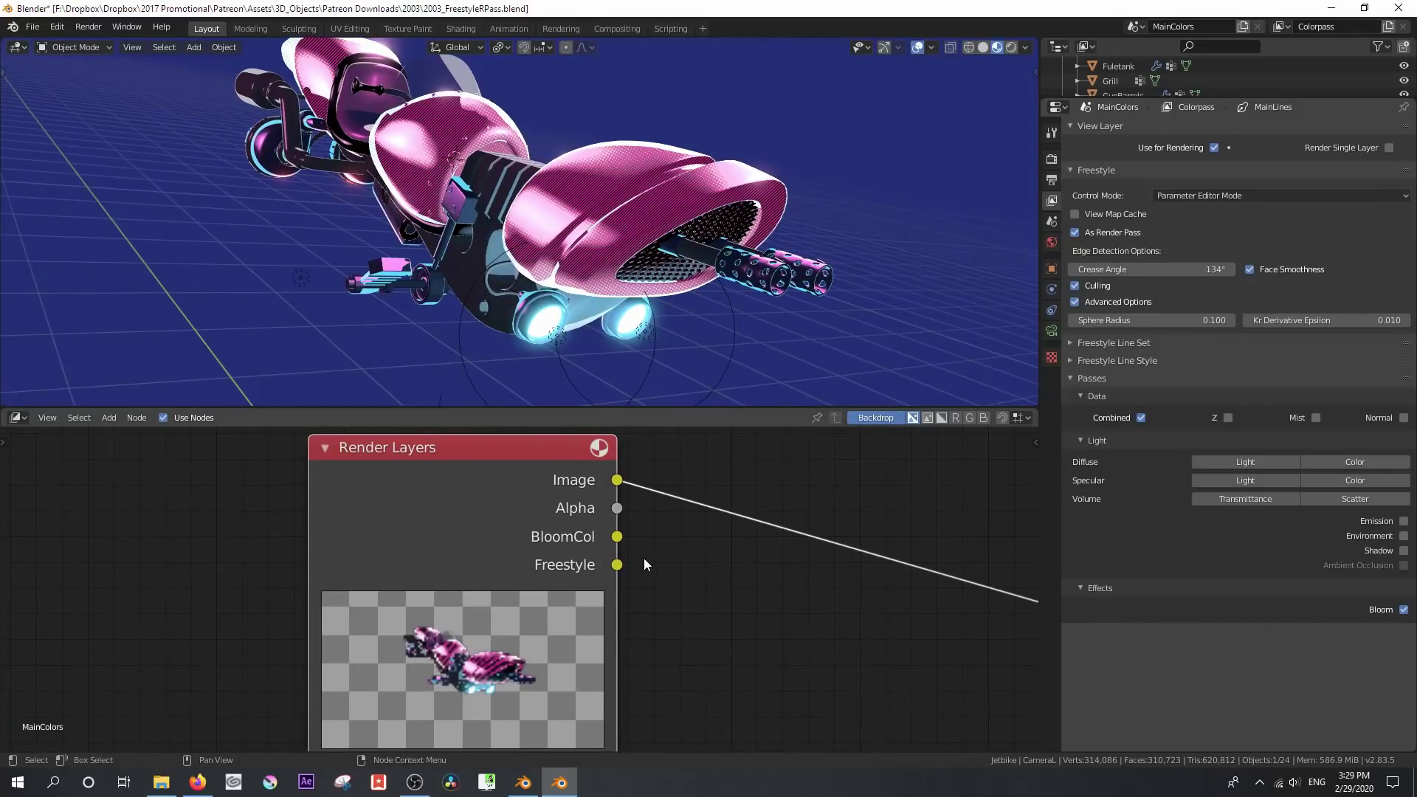
# Render the current frame with F12 to check the result, then return to the layout
pyautogui.scroll(-3, 516, 543)
pyautogui.moveTo(689, 604); pyautogui.dragTo(533, 557, button='middle')
pyautogui.press('F12')
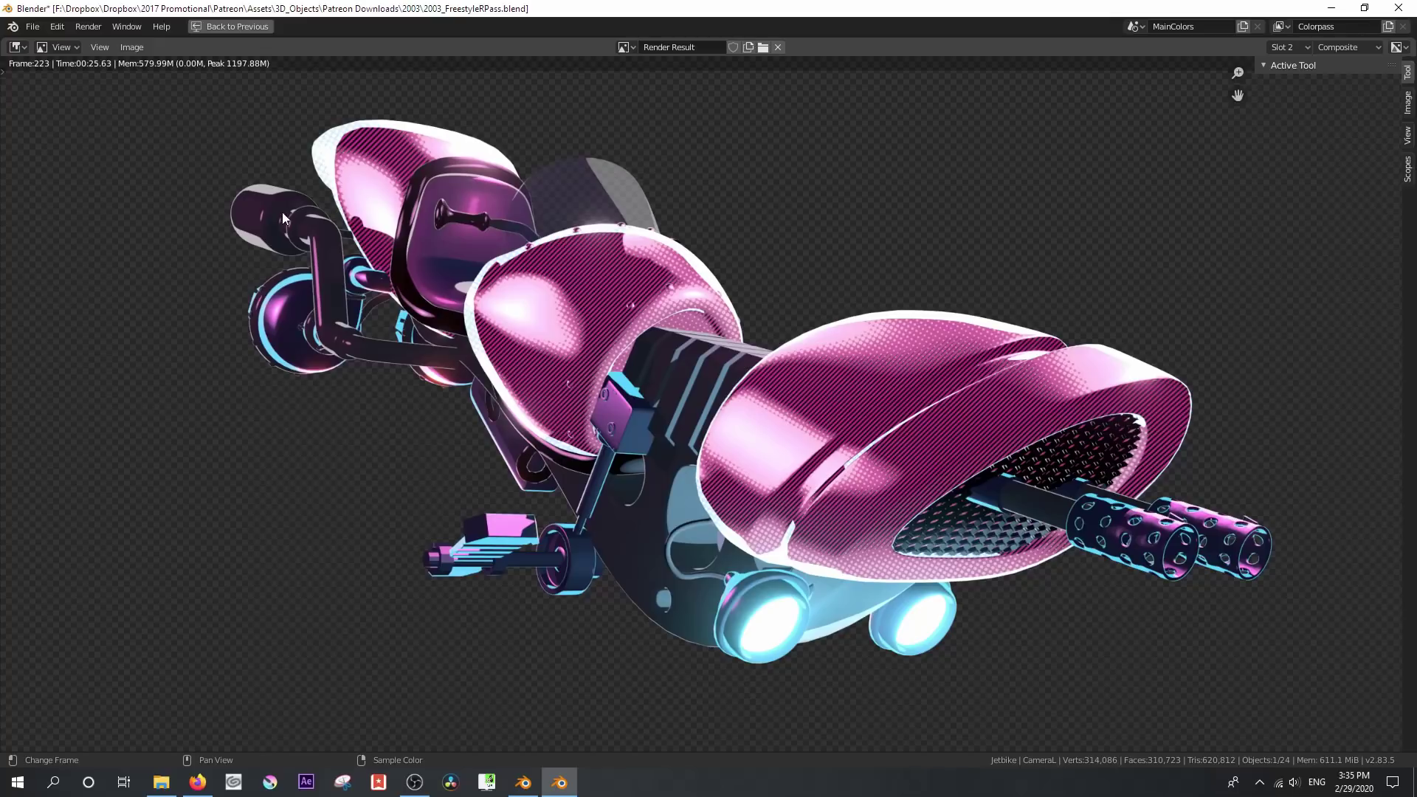
pyautogui.hotkey('ctrl', 'space')
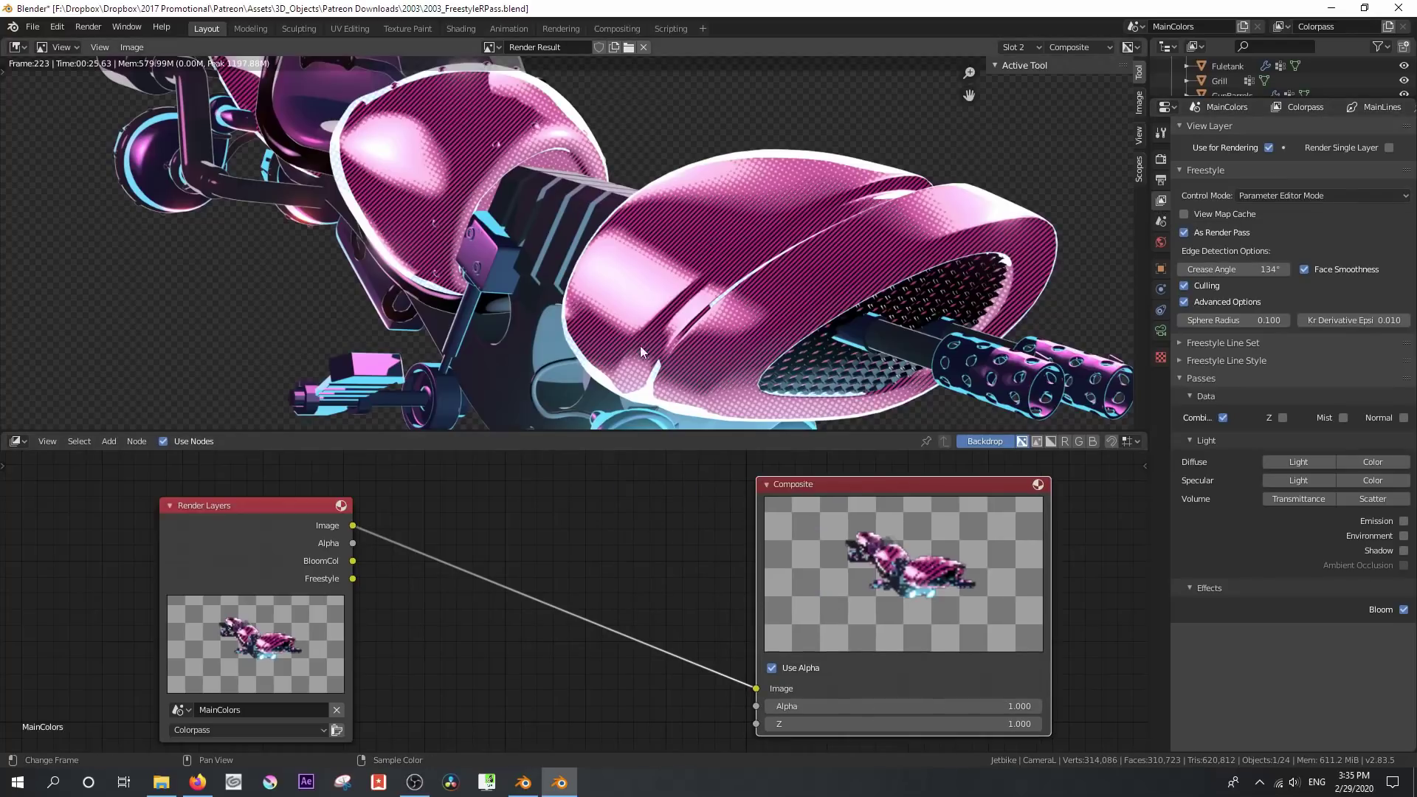
pyautogui.scroll(-3, 632, 322)
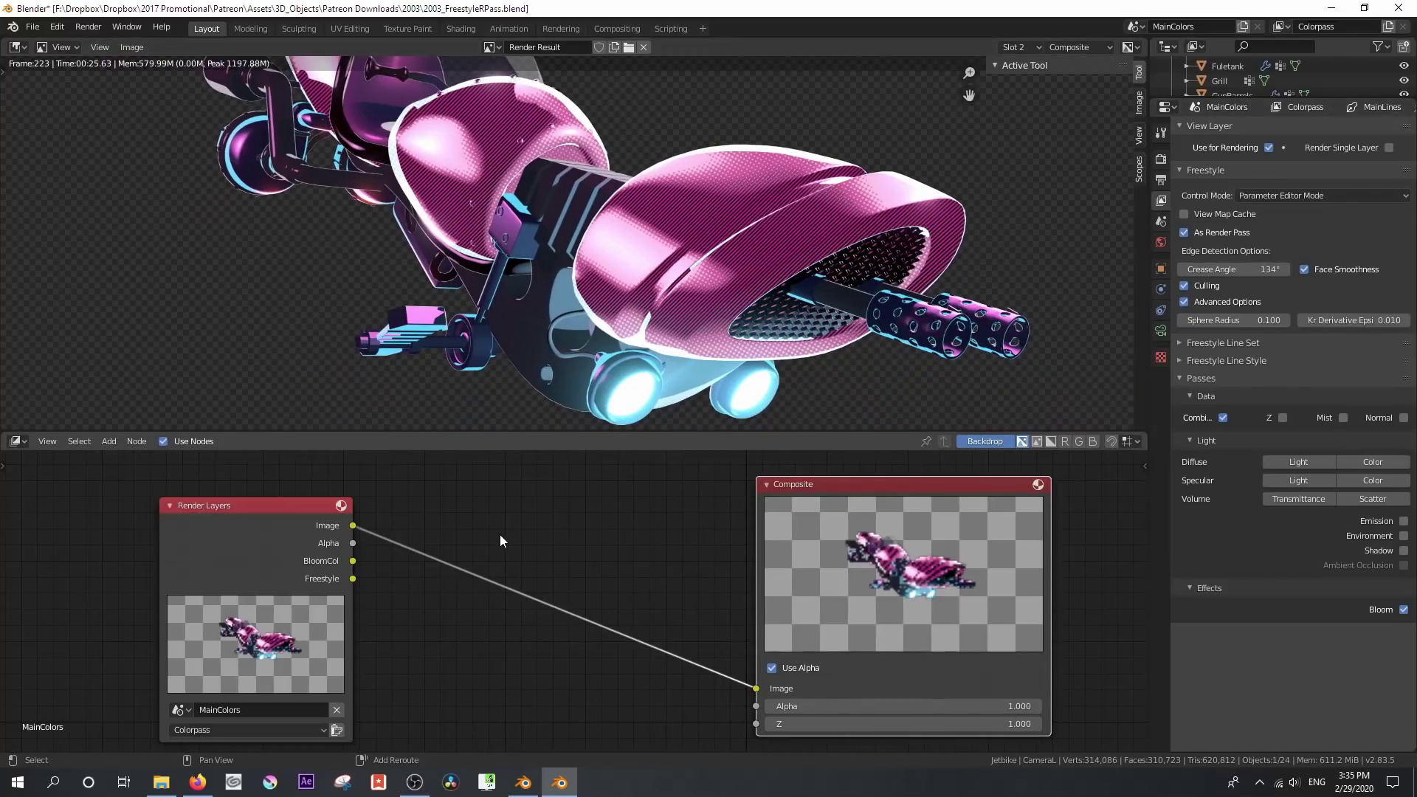
# Insert a Mix node before Composite with alpha enabled and Freestyle feeding its second Image input
pyautogui.hotkey('shift', 'a')
pyautogui.moveTo(498, 534)
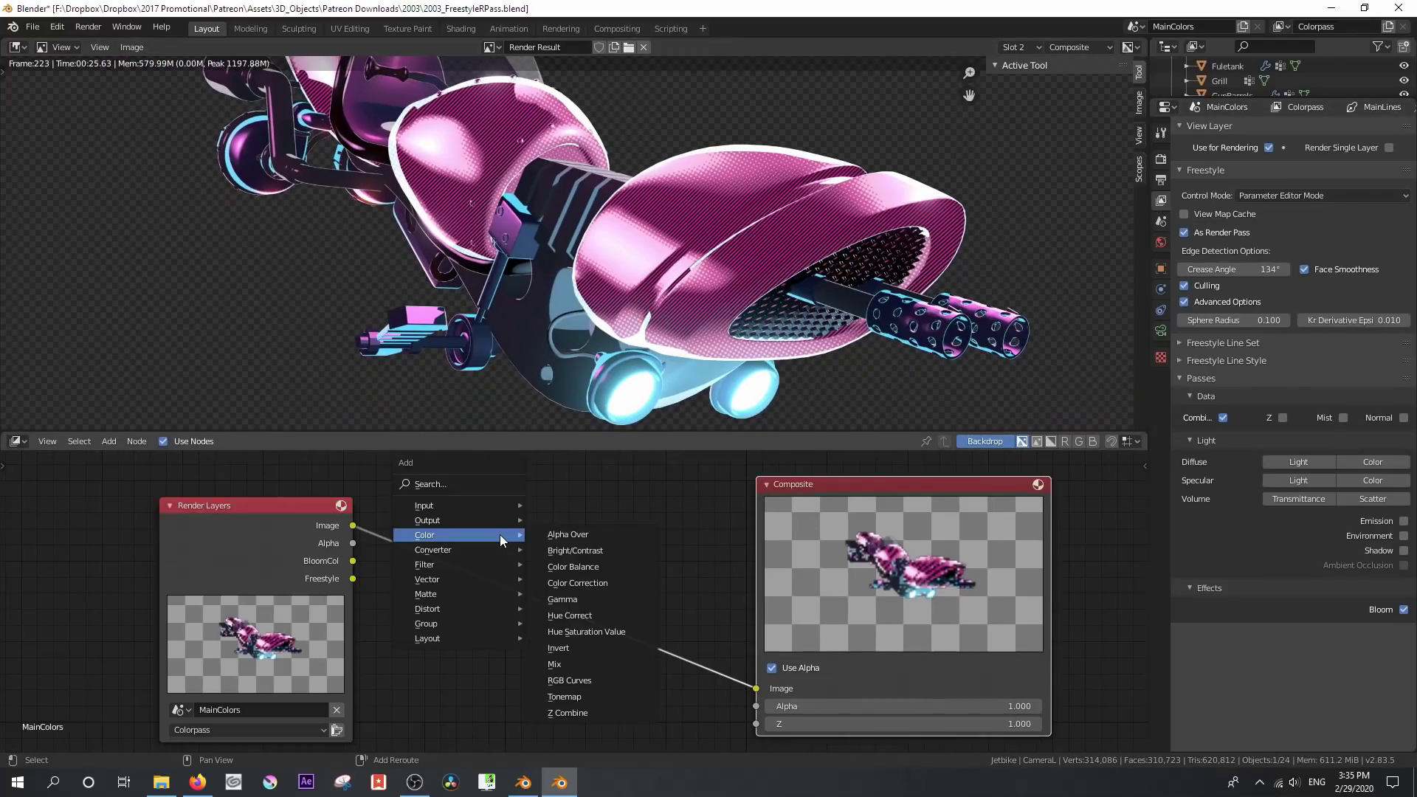
pyautogui.click(555, 664)
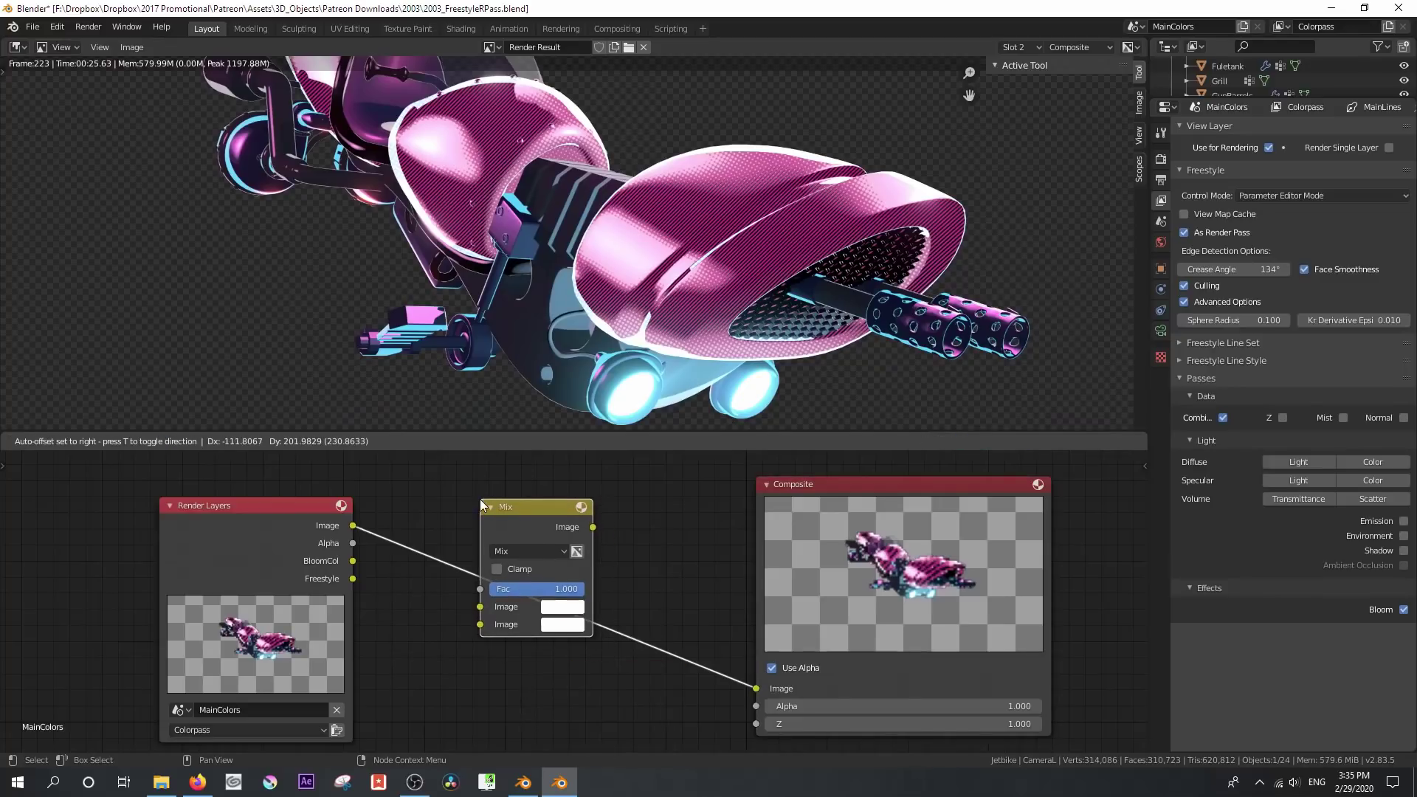
pyautogui.click(481, 499)
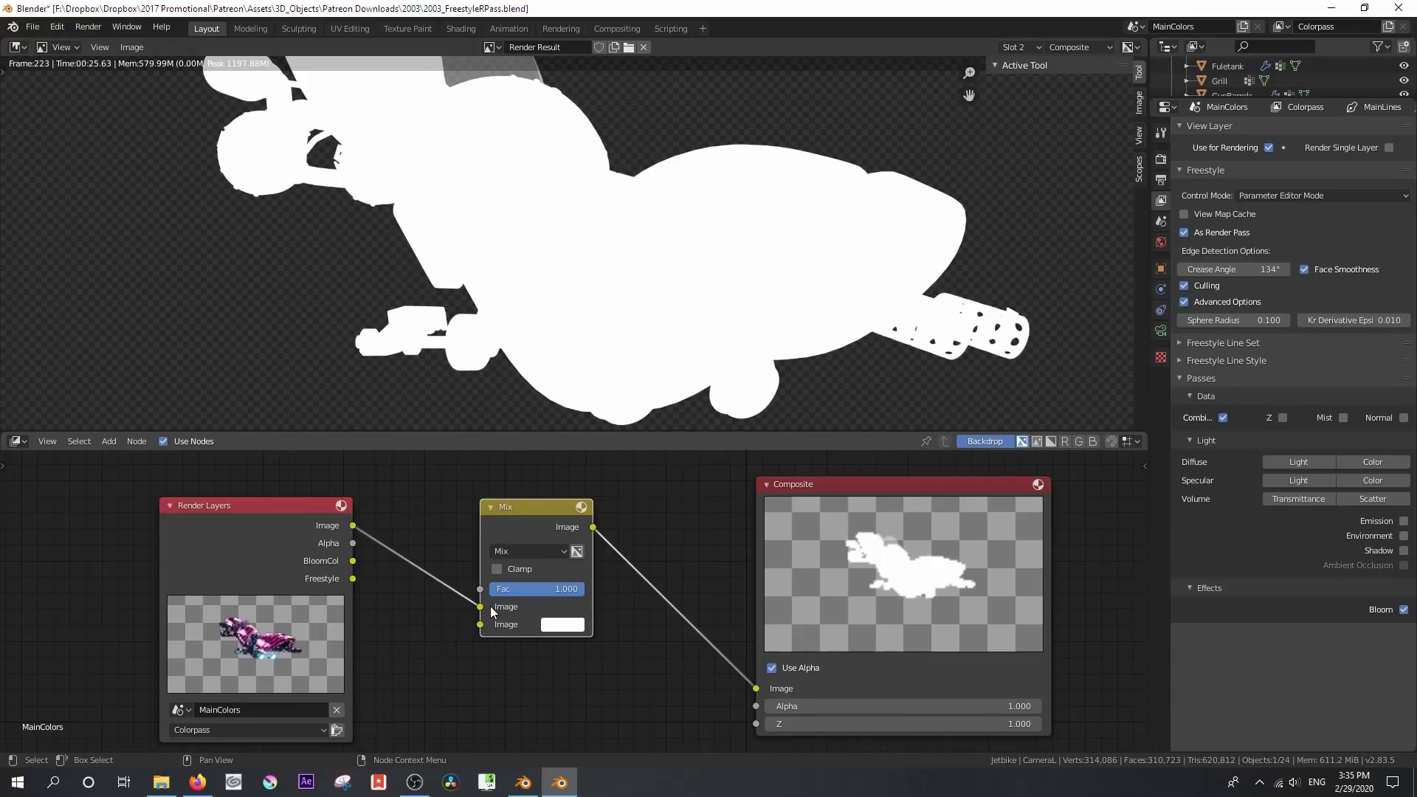
pyautogui.scroll(3, 491, 611)
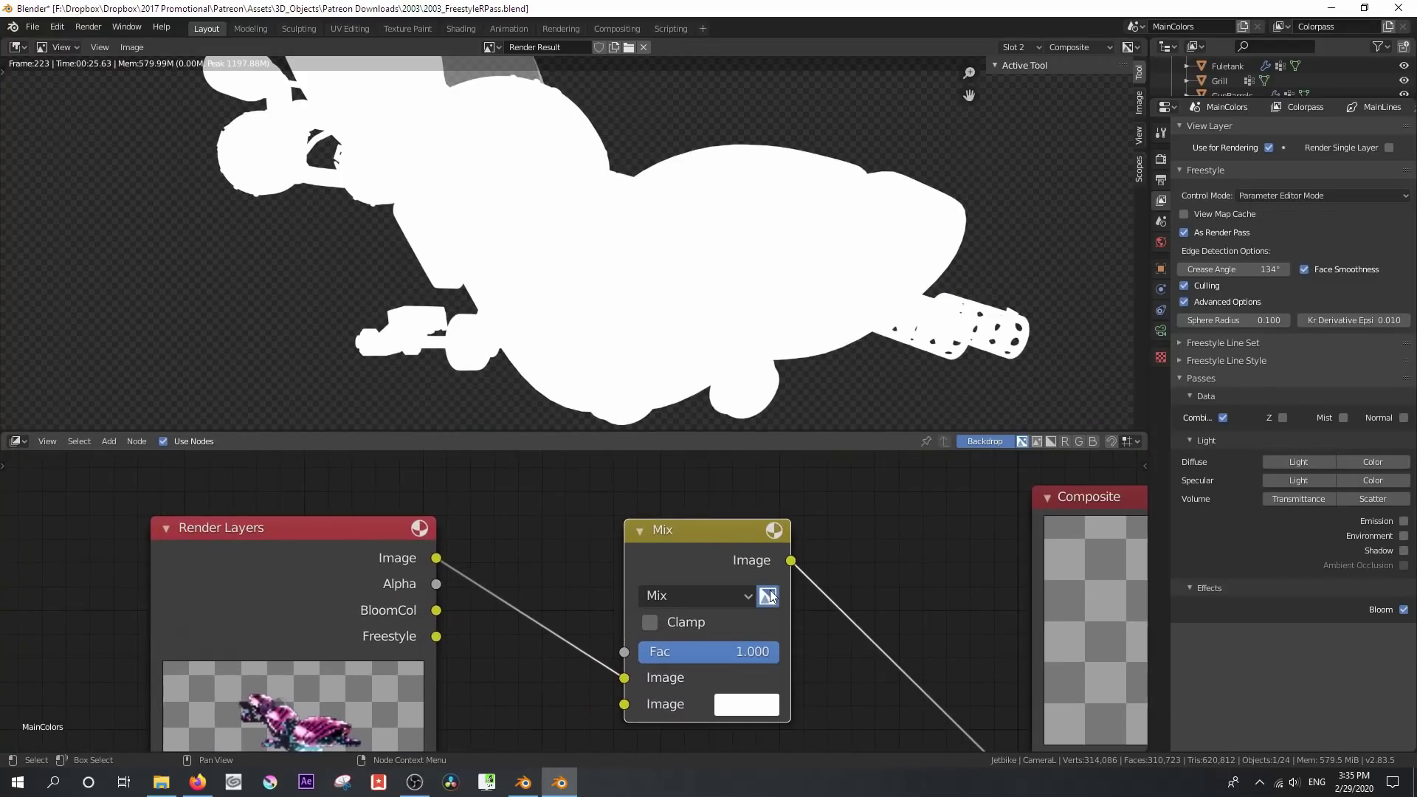
pyautogui.click(771, 596)
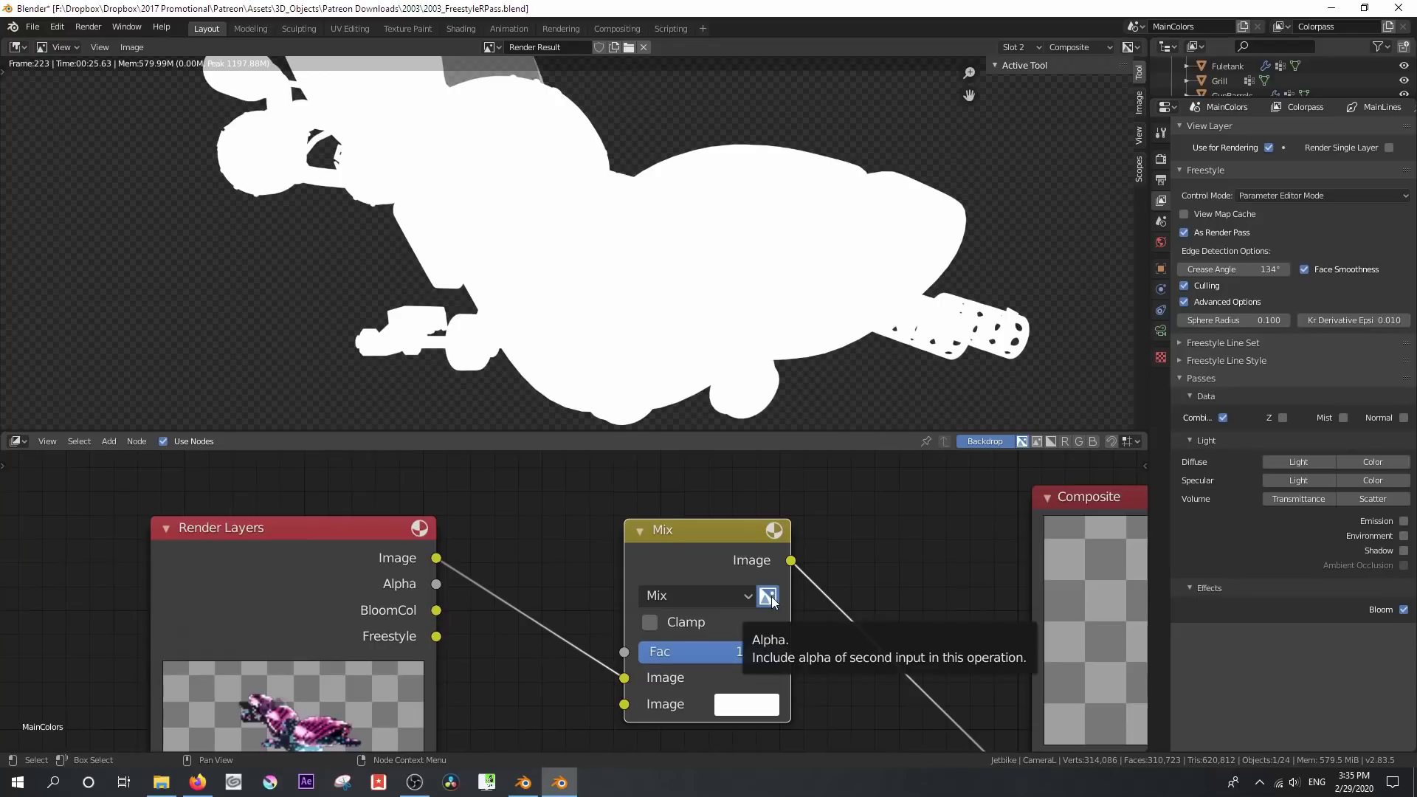
pyautogui.moveTo(446, 641); pyautogui.dragTo(622, 705)
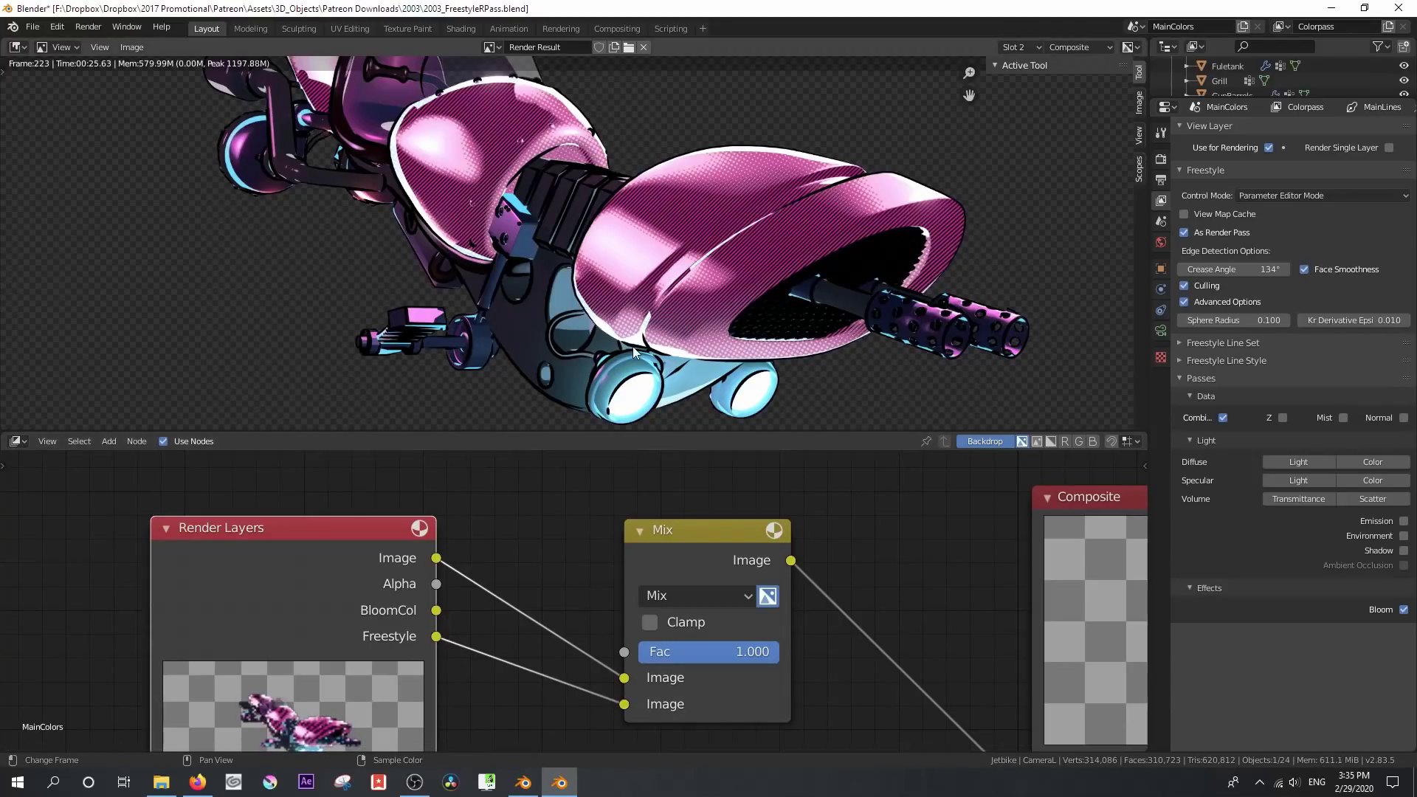
# Try Mix factors of 0.25 and 0.8, then return the factor to 1
pyautogui.scroll(2, 641, 307)
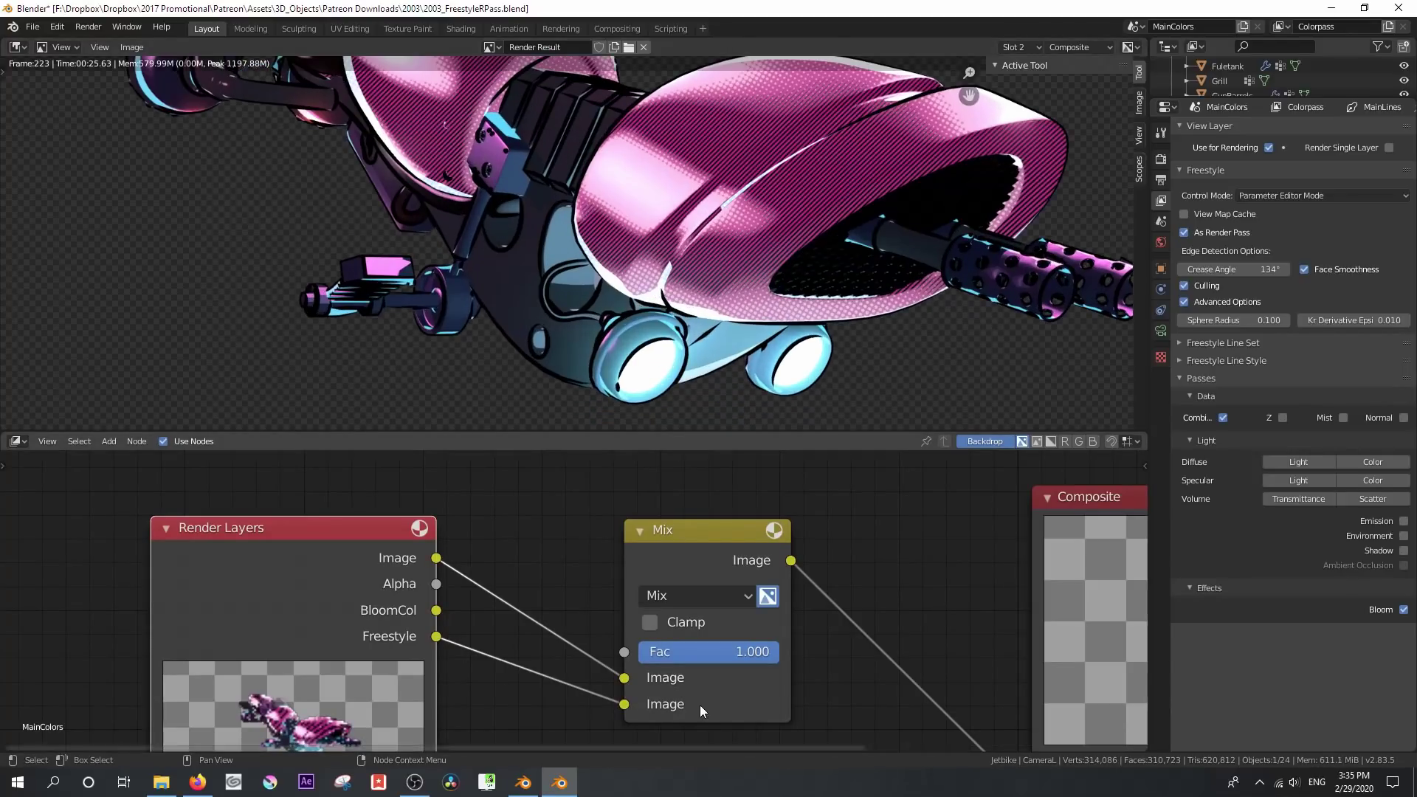
pyautogui.click(750, 652)
pyautogui.write('0.25')
pyautogui.press('Return')
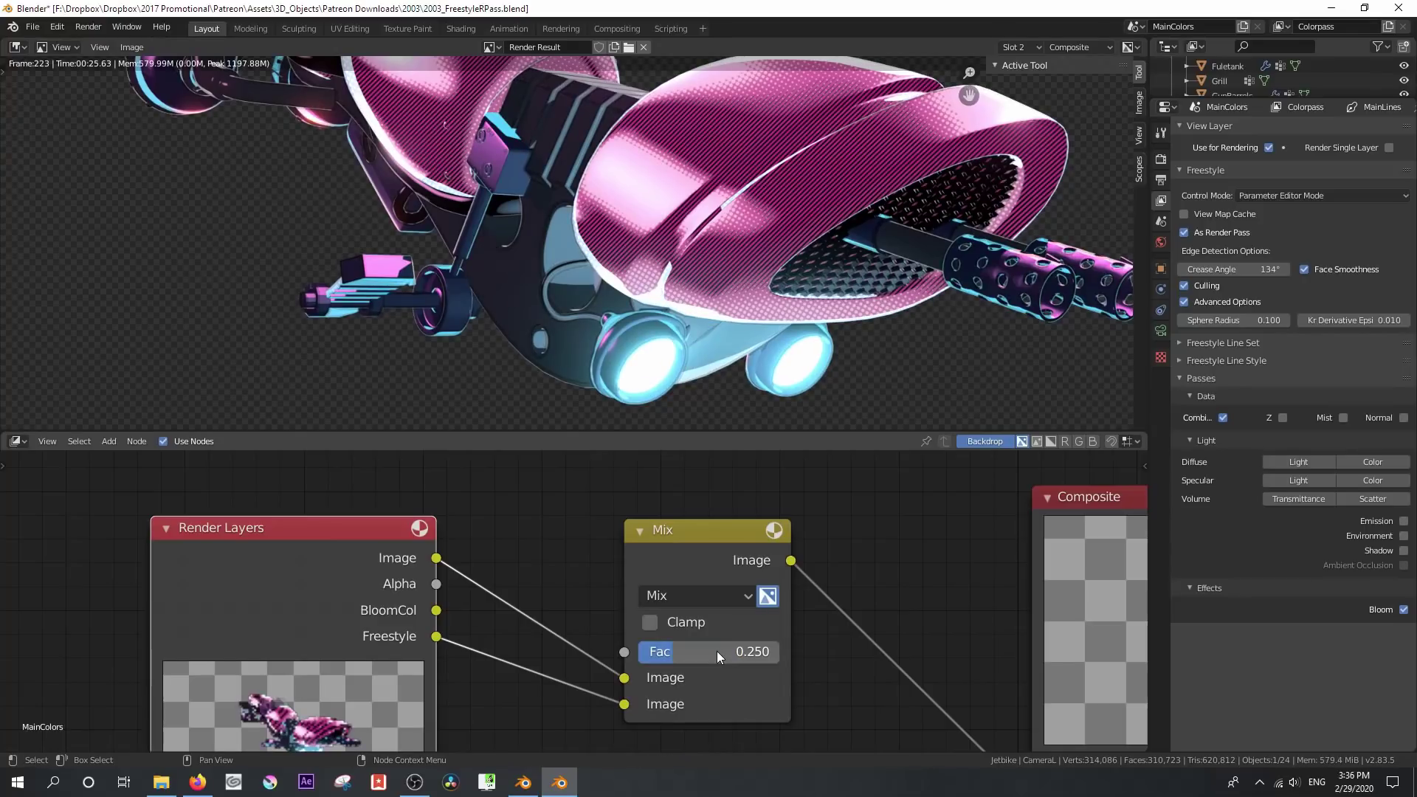
pyautogui.click(723, 656)
pyautogui.write('0.8')
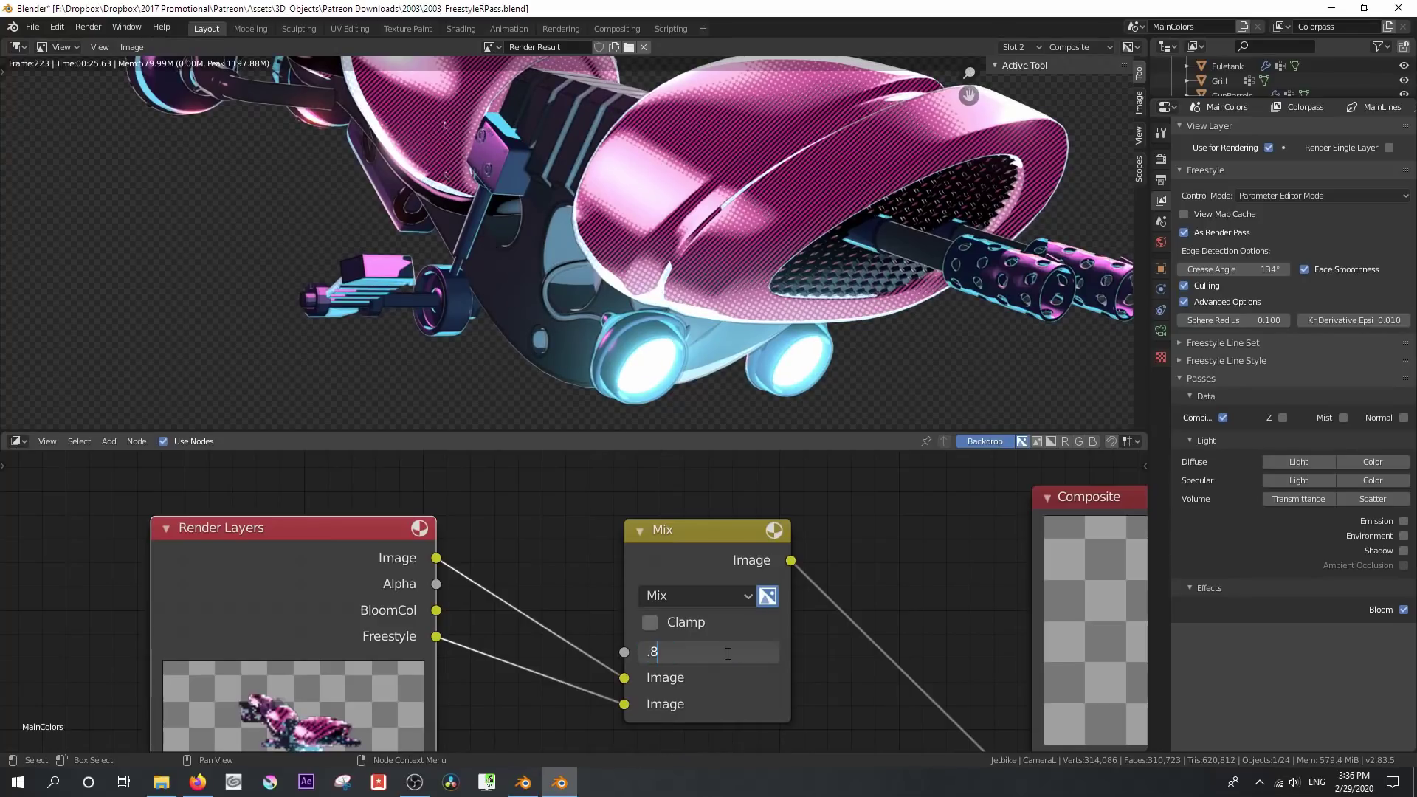
pyautogui.press('Return')
pyautogui.moveTo(726, 653); pyautogui.dragTo(767, 653)
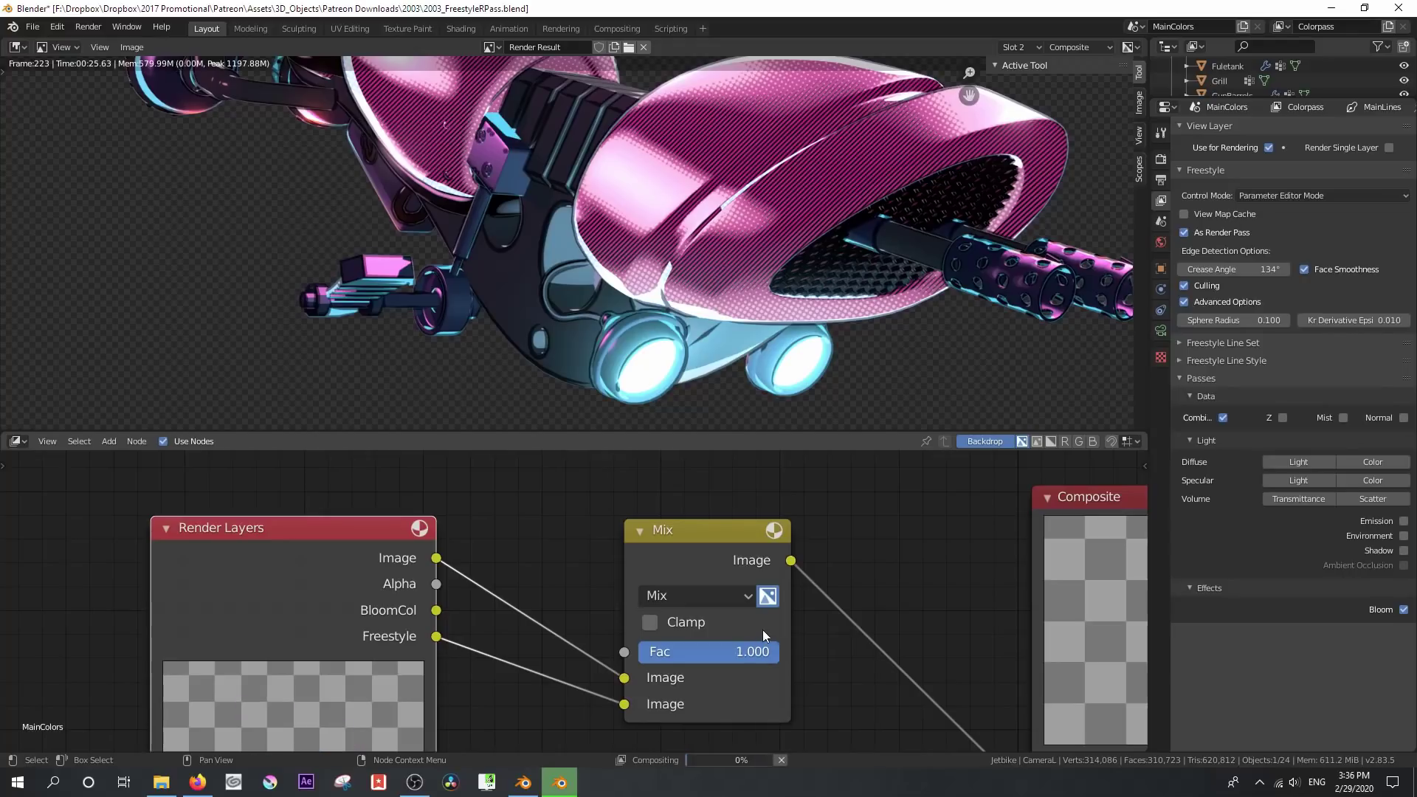
# Try Soft Light blending, revert to plain Mix, and reposition the Mix node
pyautogui.click(728, 595)
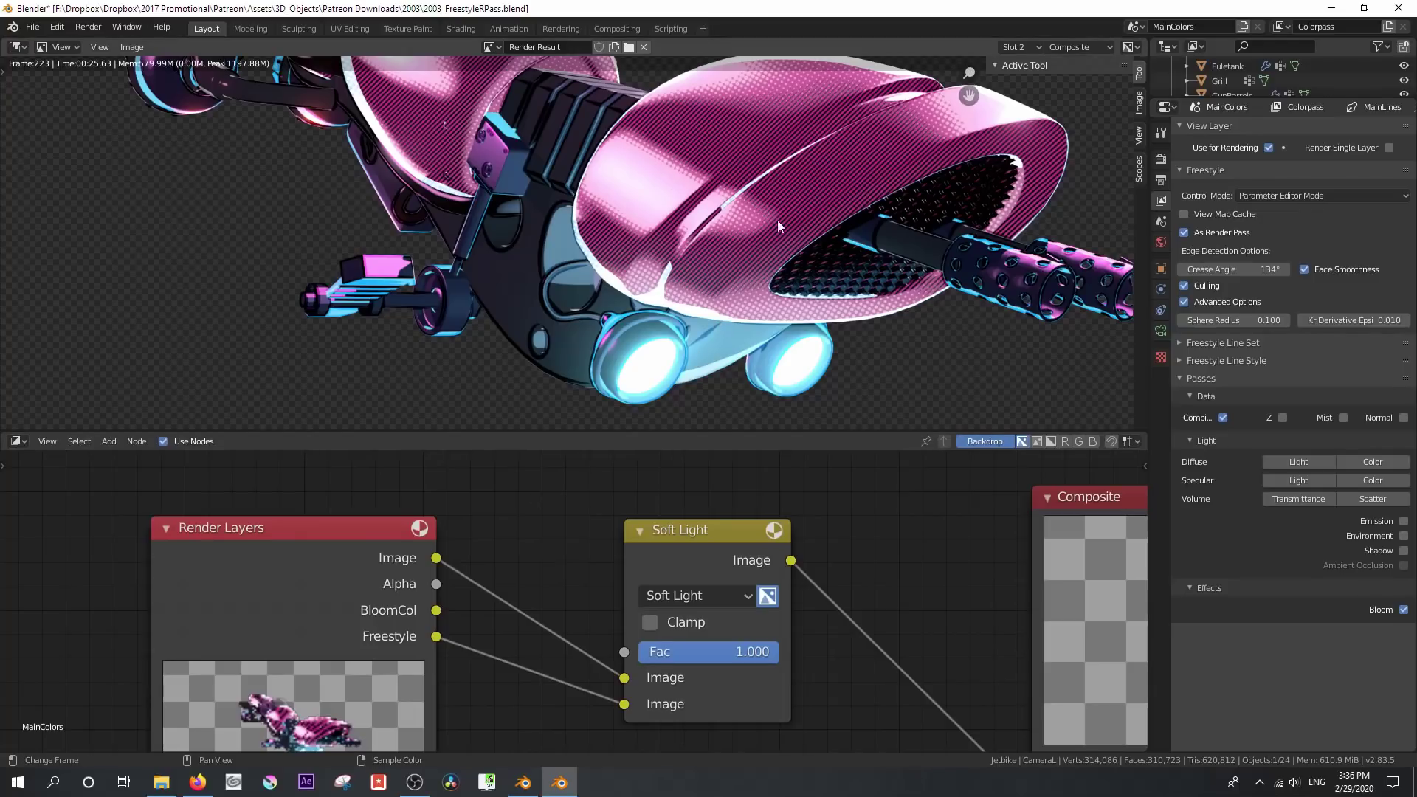
pyautogui.click(722, 598)
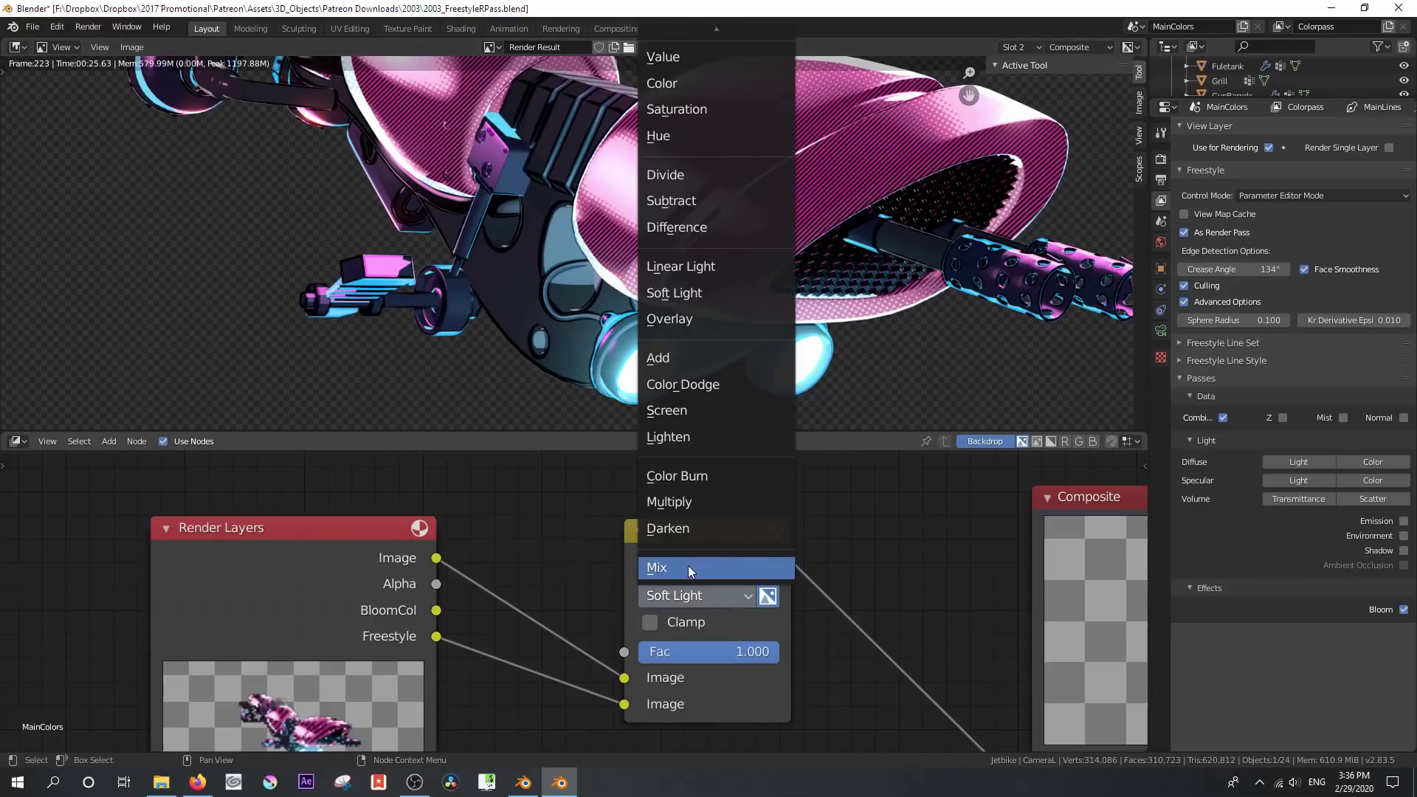
pyautogui.click(687, 565)
pyautogui.moveTo(661, 539); pyautogui.dragTo(761, 536)
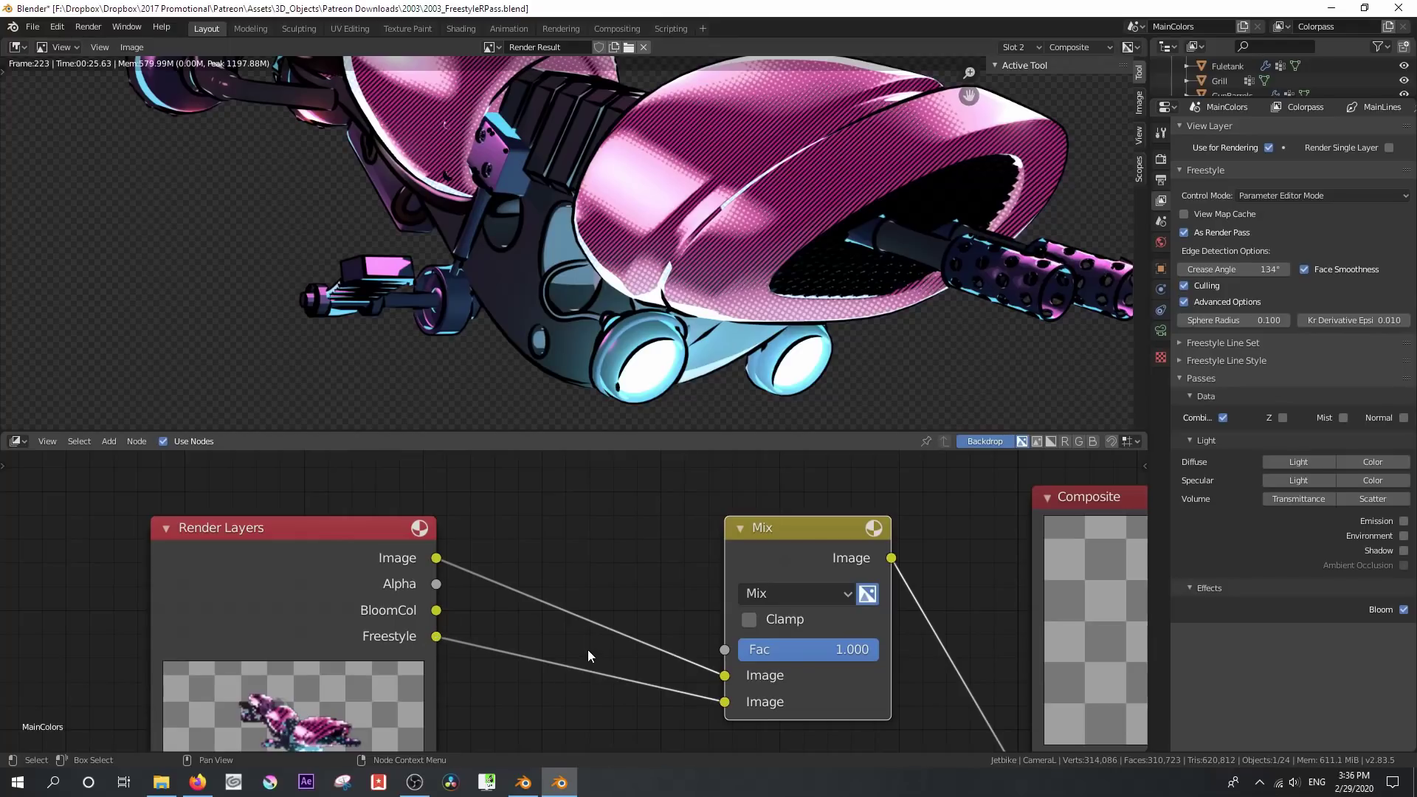
pyautogui.moveTo(781, 546)
pyautogui.mouseDown()
pyautogui.moveTo(716, 542)
pyautogui.moveTo(770, 532)
pyautogui.mouseUp()
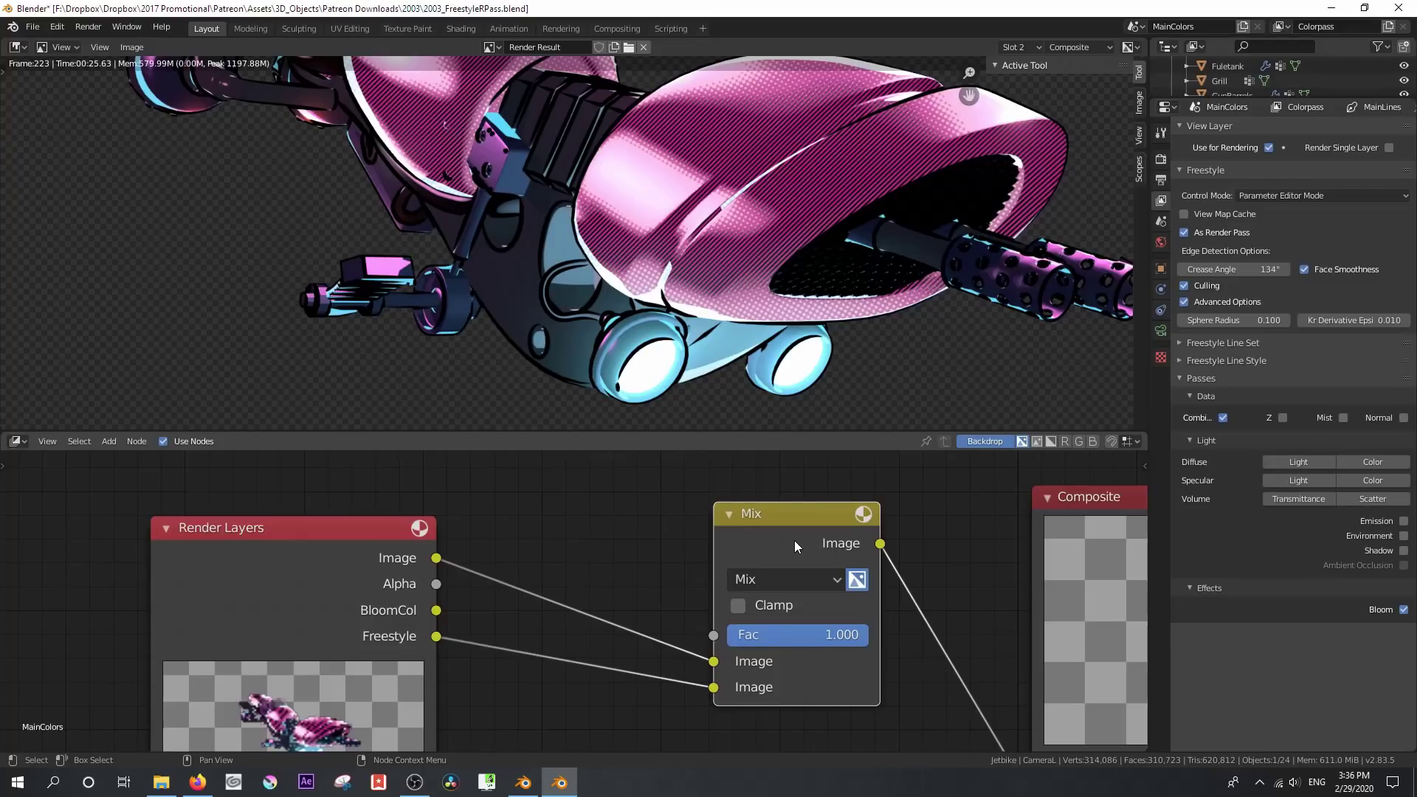
# Duplicate the Mix node onto the colour pass link, routing the render into its lower Image input
pyautogui.press('shift')
pyautogui.hotkey('shift', 'd')
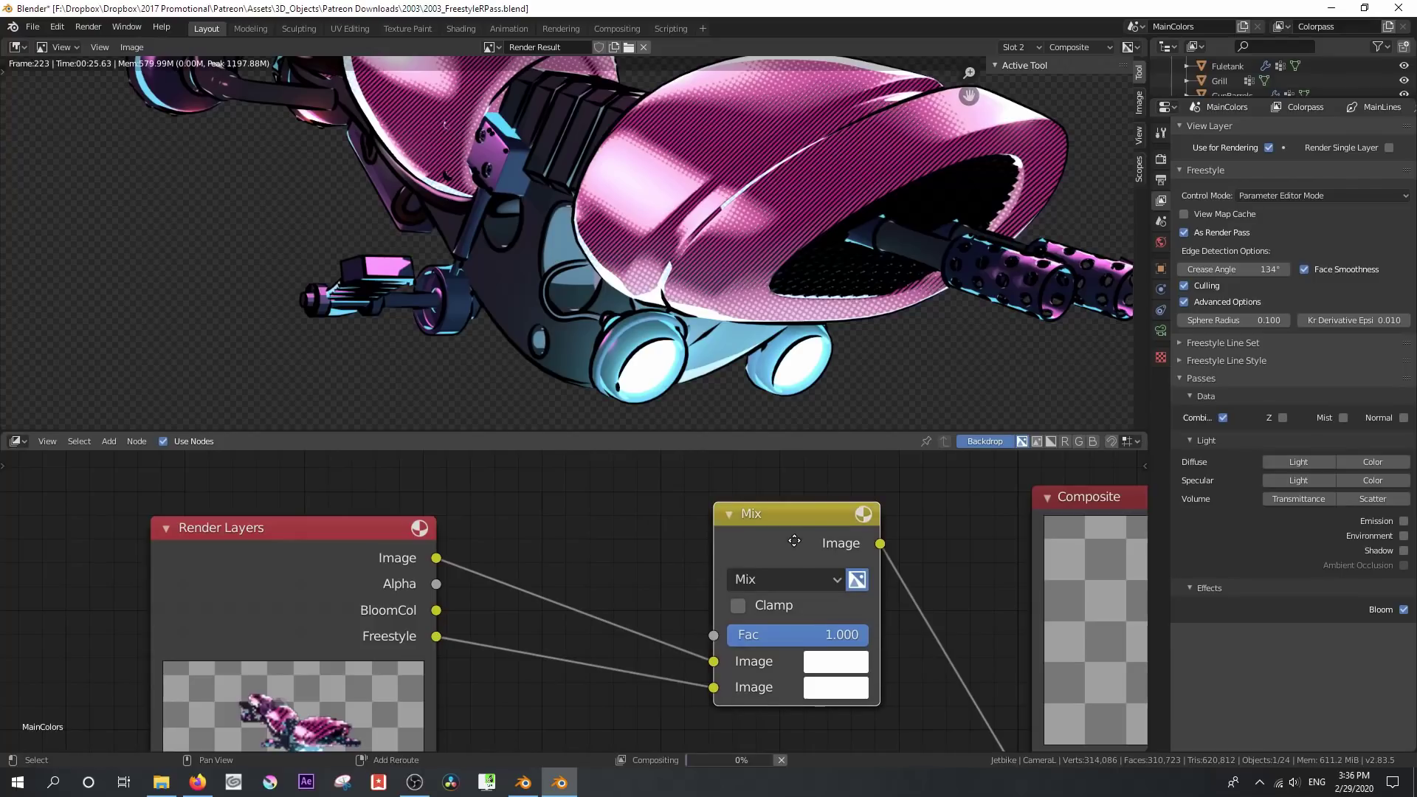
pyautogui.click(611, 509)
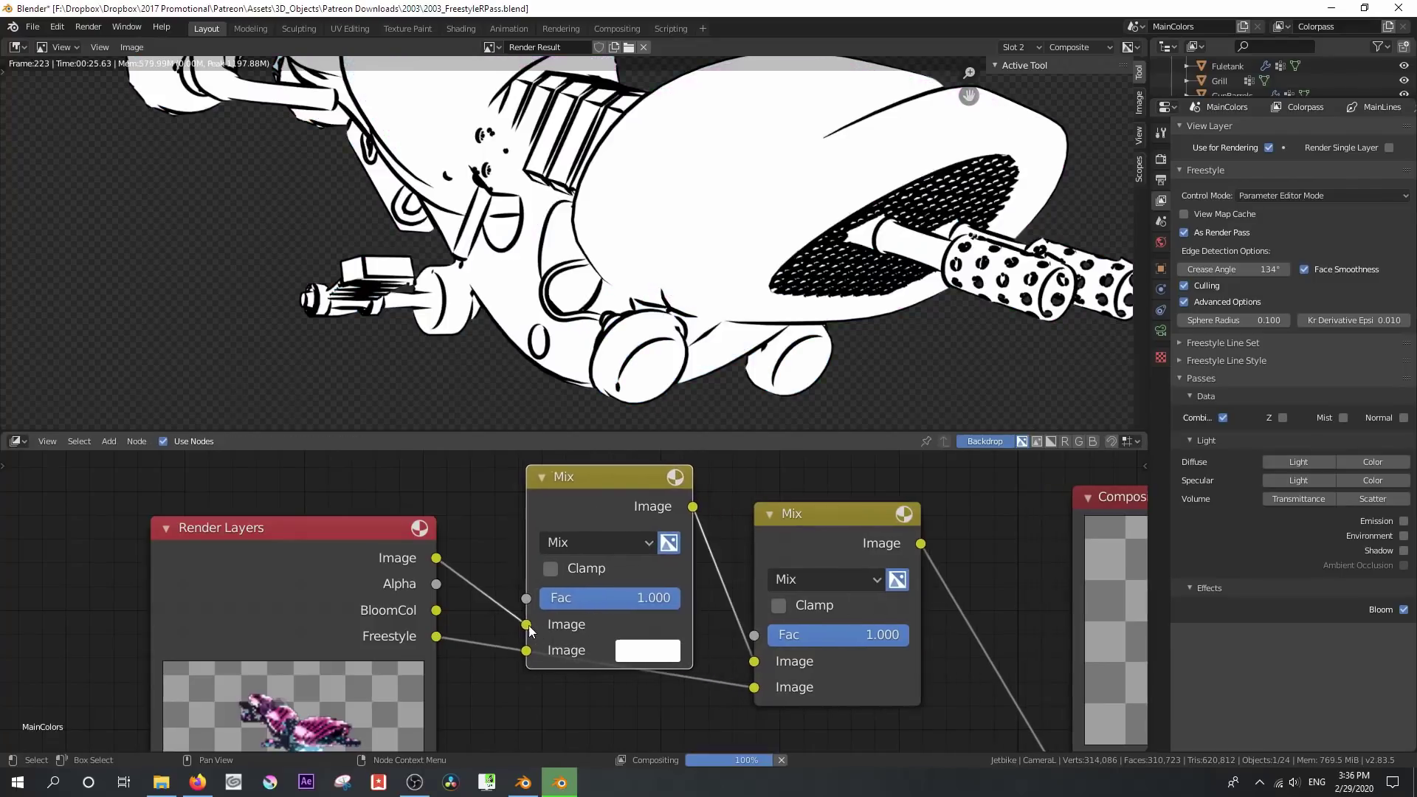
pyautogui.moveTo(531, 624); pyautogui.dragTo(539, 653)
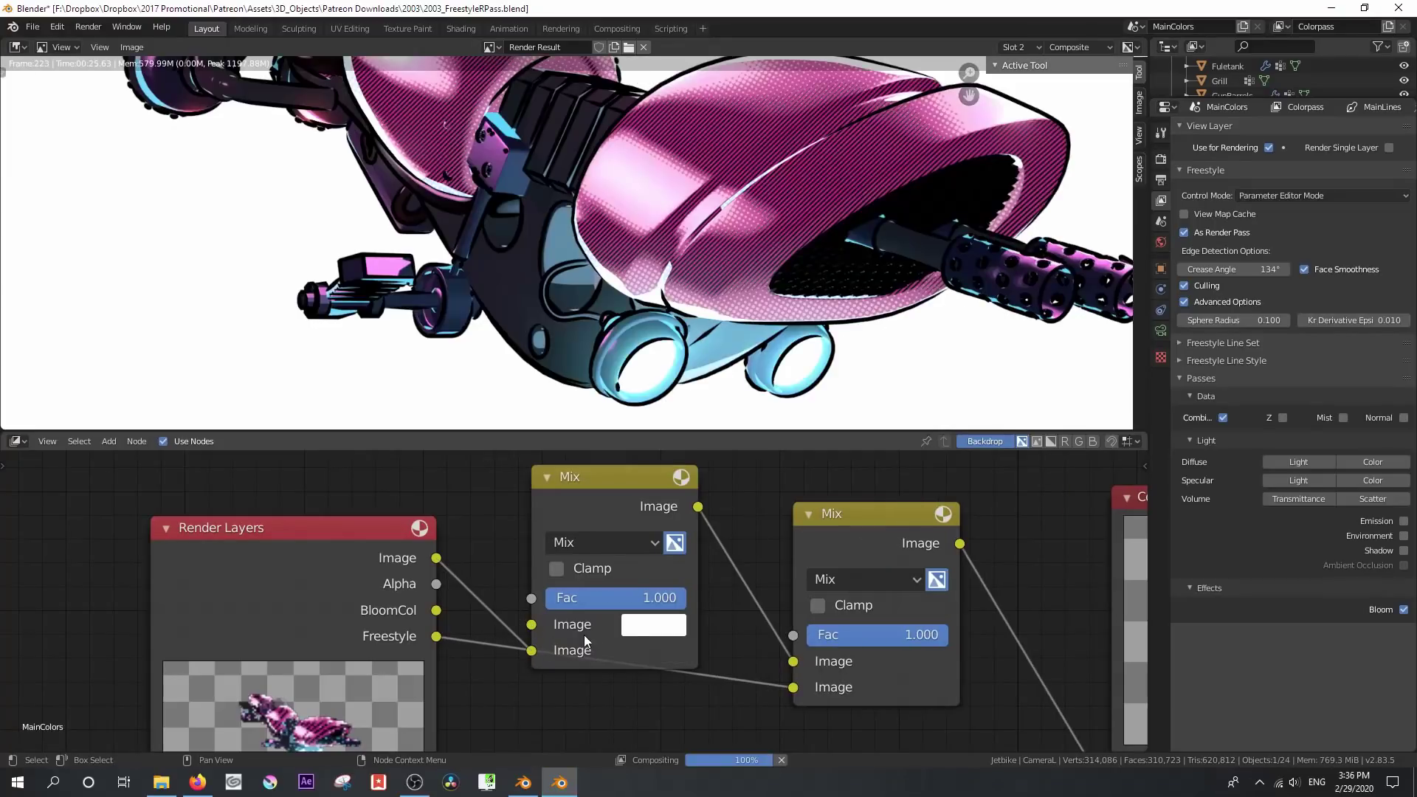
# Set the node's top colour to dark purple (V 0.401) and collapse the node
pyautogui.click(653, 626)
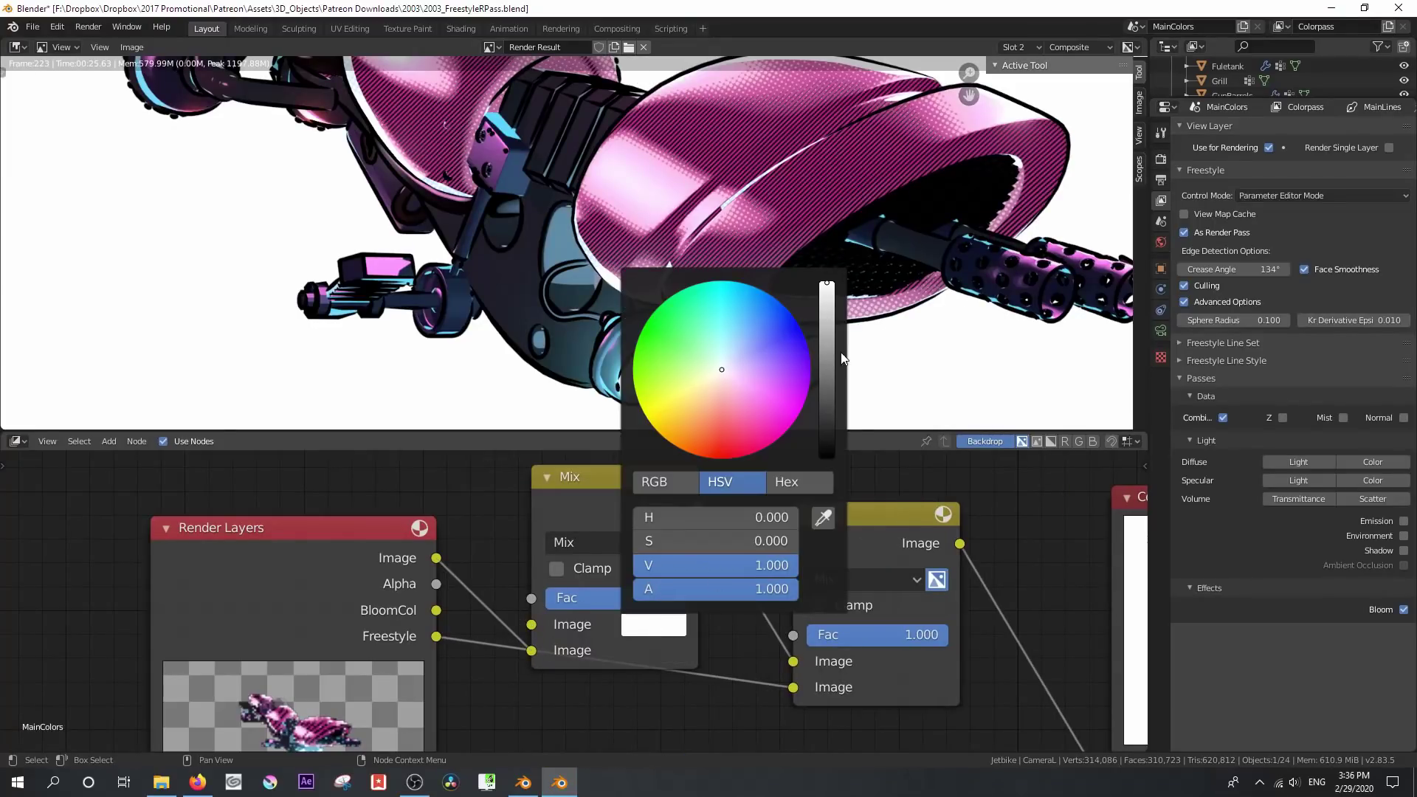
pyautogui.click(785, 362)
pyautogui.moveTo(825, 318); pyautogui.dragTo(826, 388)
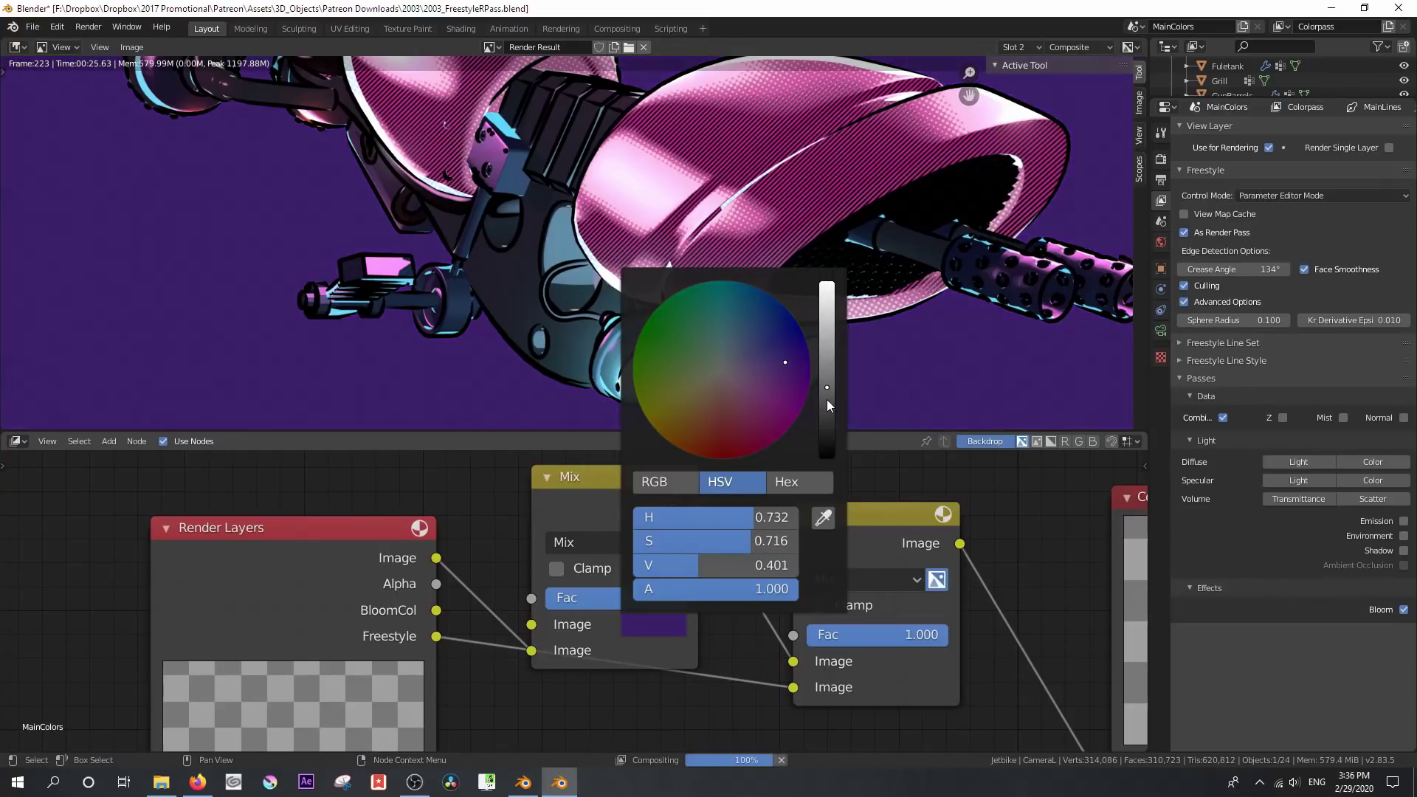
pyautogui.click(546, 477)
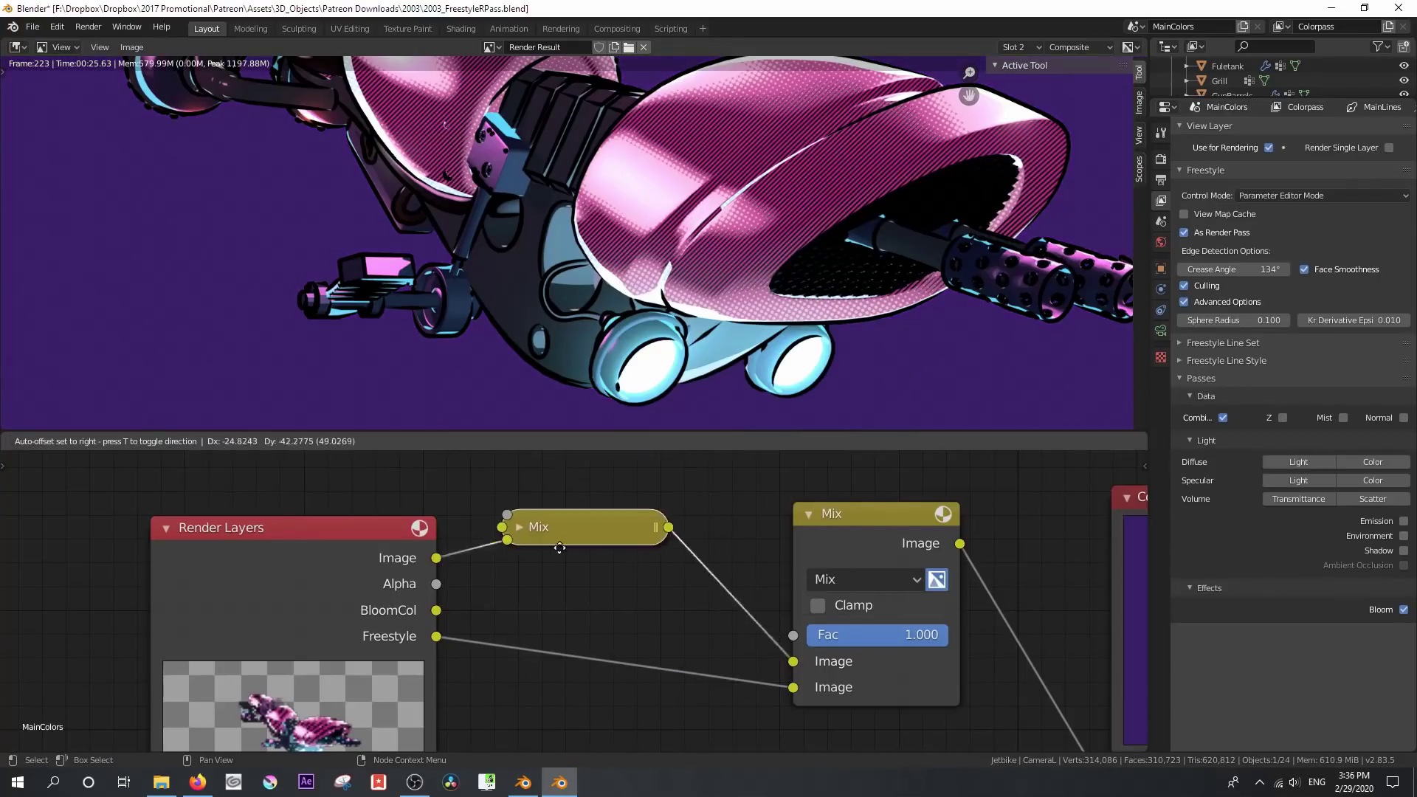
pyautogui.press('Home')
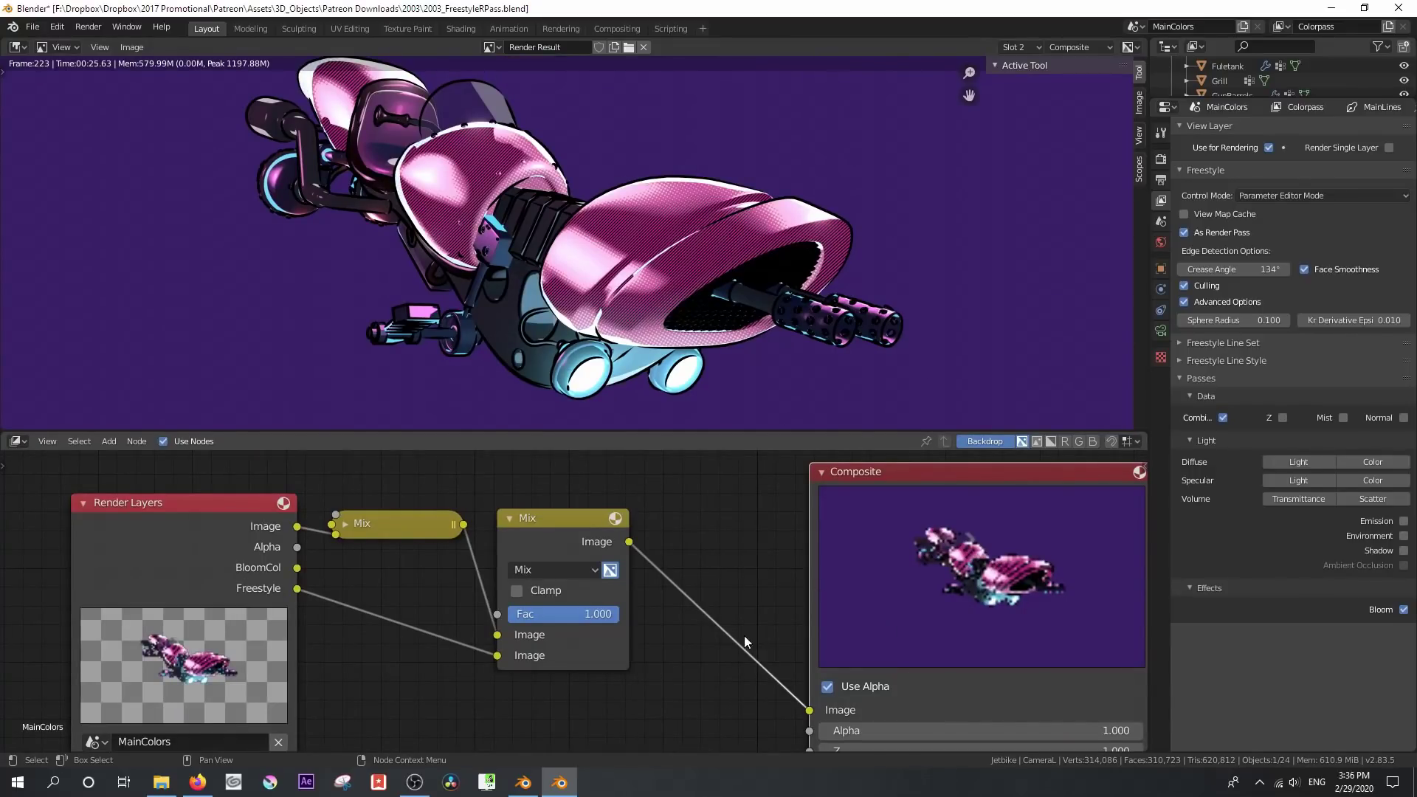
# Duplicate the line-art Mix node before Composite, set it to Add, and link BloomCol into its lower Image
pyautogui.click(553, 532)
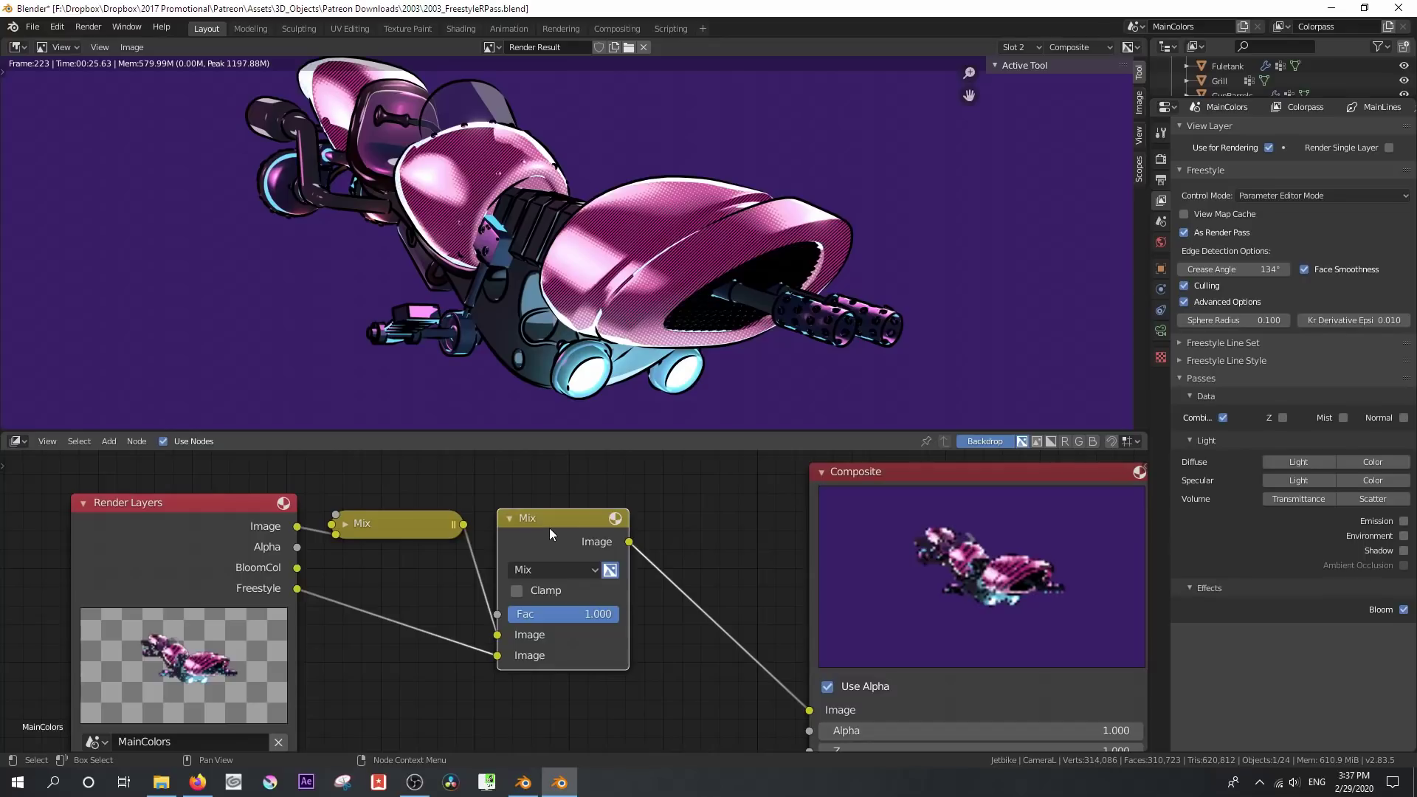
pyautogui.hotkey('shift', 'd')
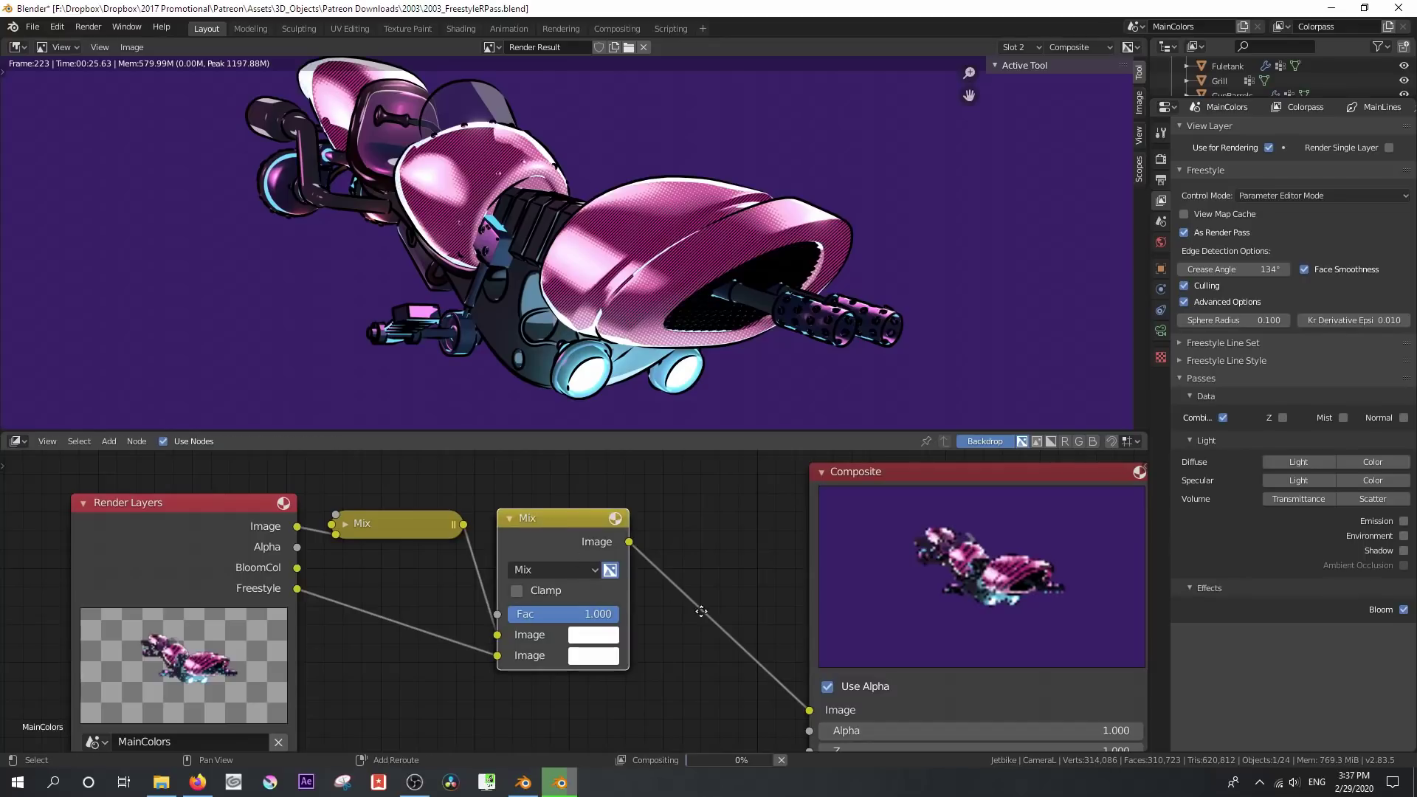
pyautogui.click(756, 549)
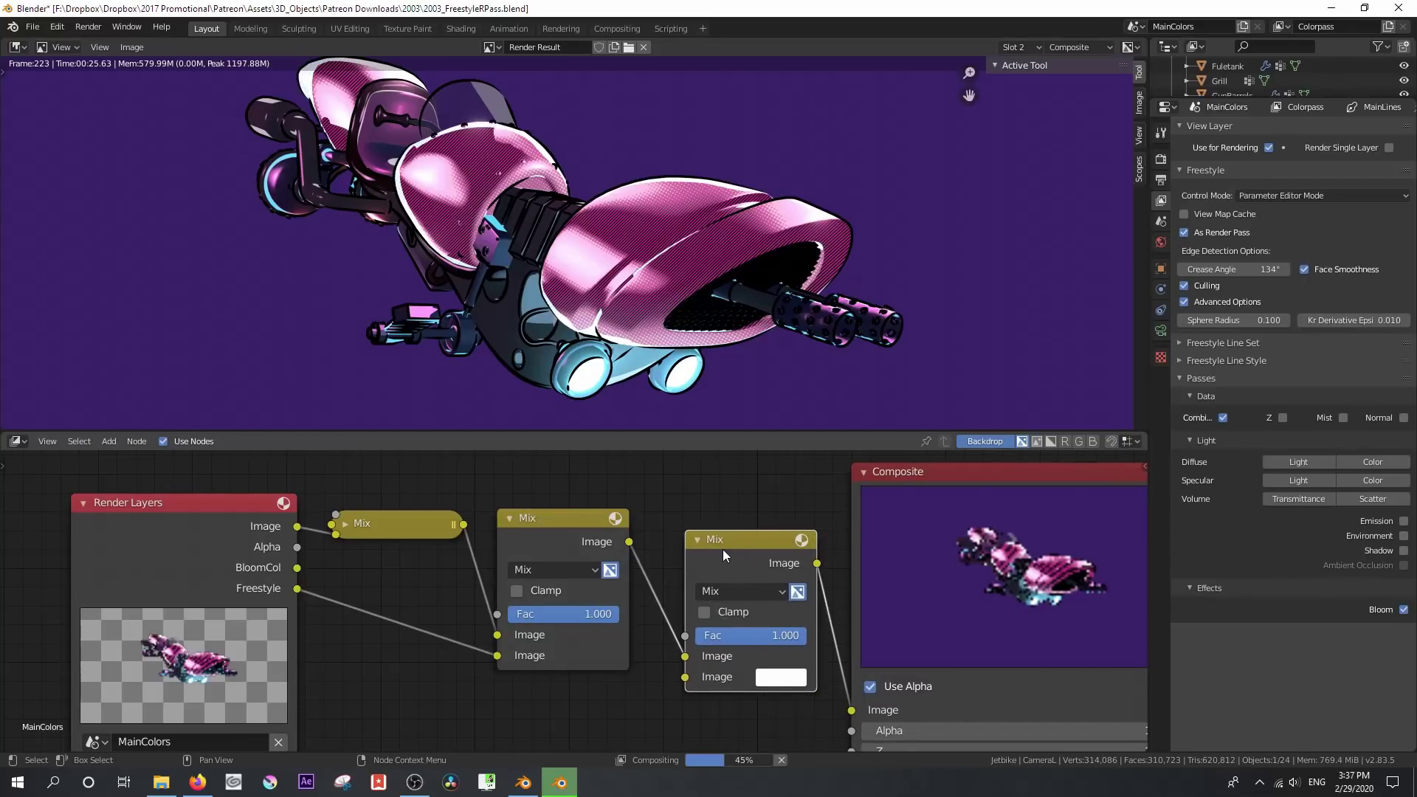
pyautogui.click(747, 588)
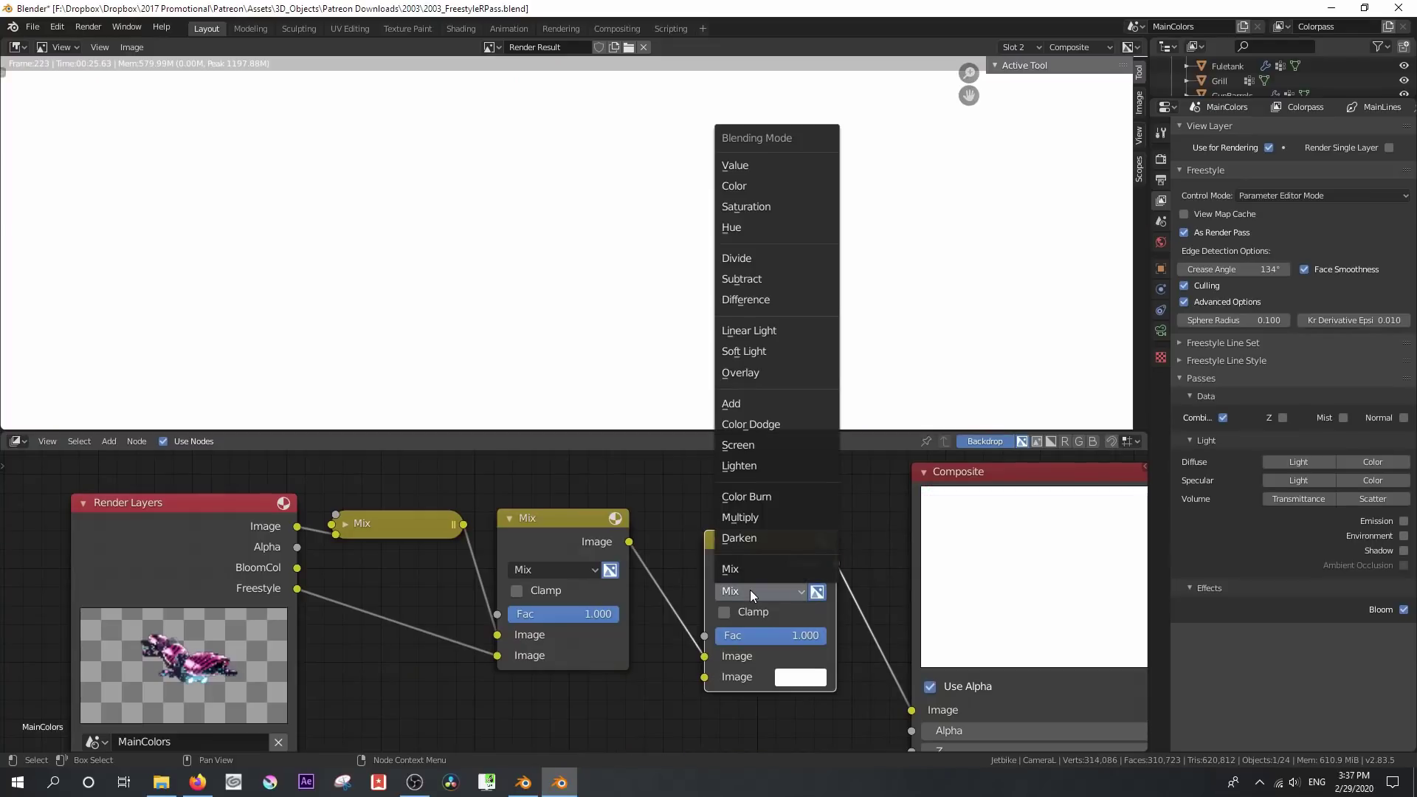
pyautogui.click(747, 405)
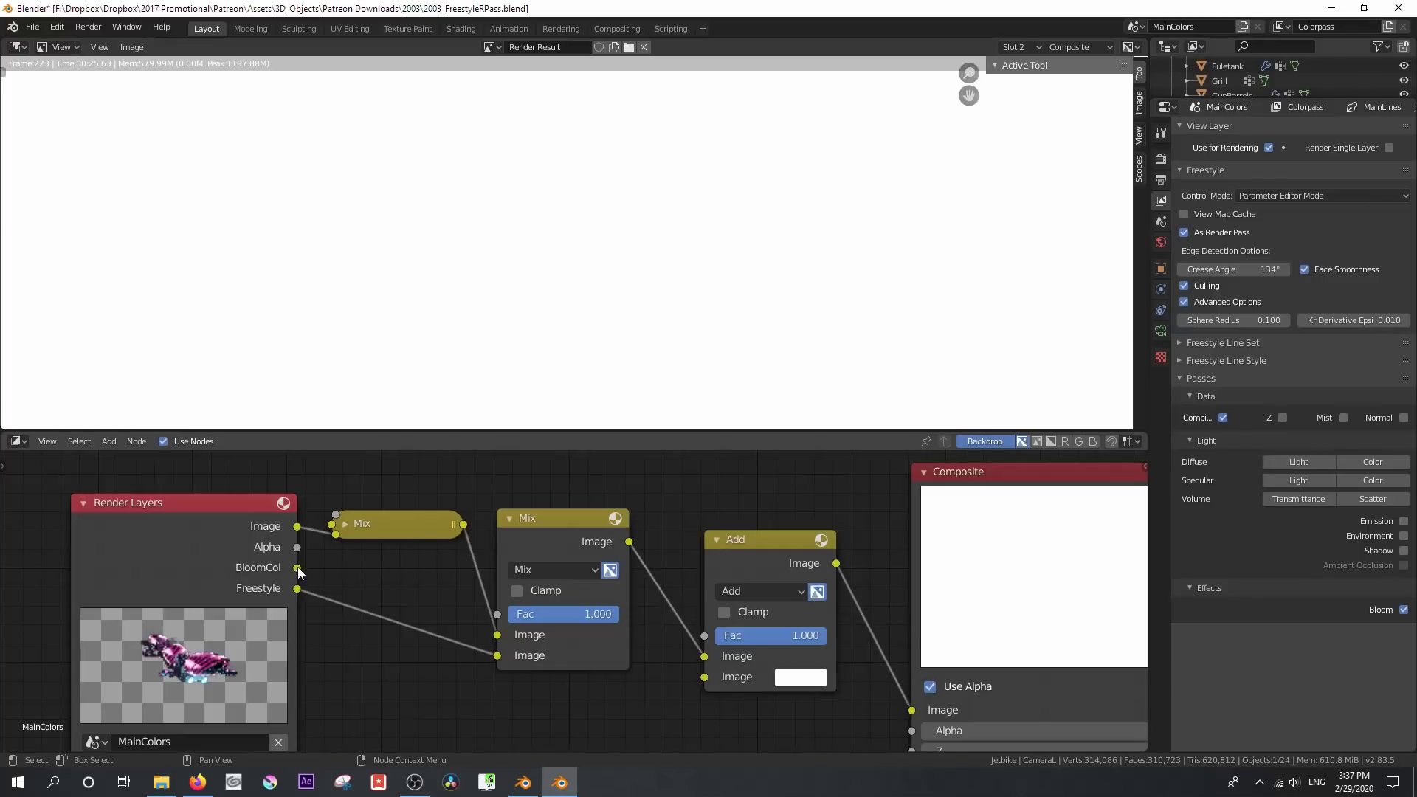
pyautogui.moveTo(297, 568); pyautogui.dragTo(704, 677)
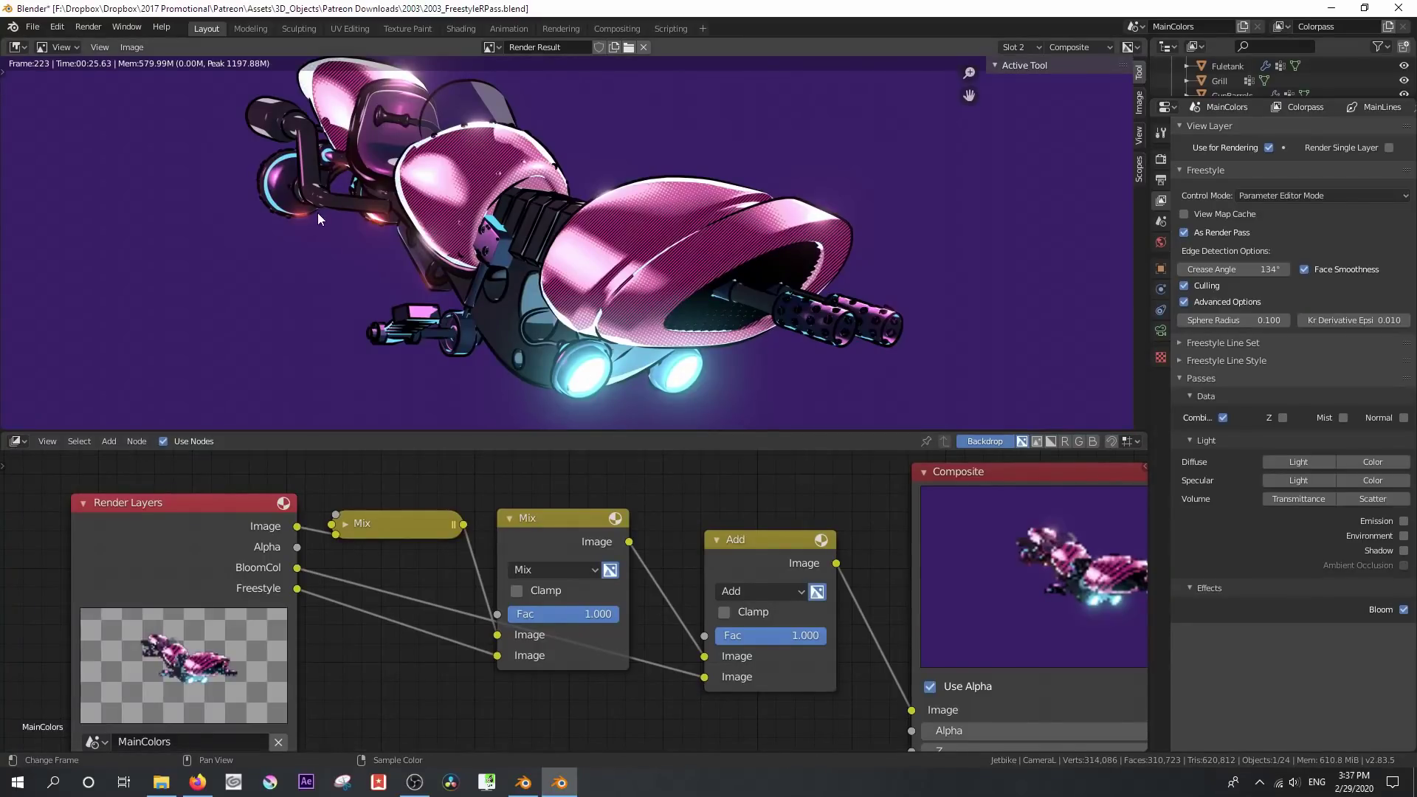
# Try bloom factors of 0.5 and 0.200 while framing the bike's front cowl and headlights
pyautogui.scroll(3, 318, 218)
pyautogui.moveTo(262, 229); pyautogui.dragTo(536, 251, button='middle')
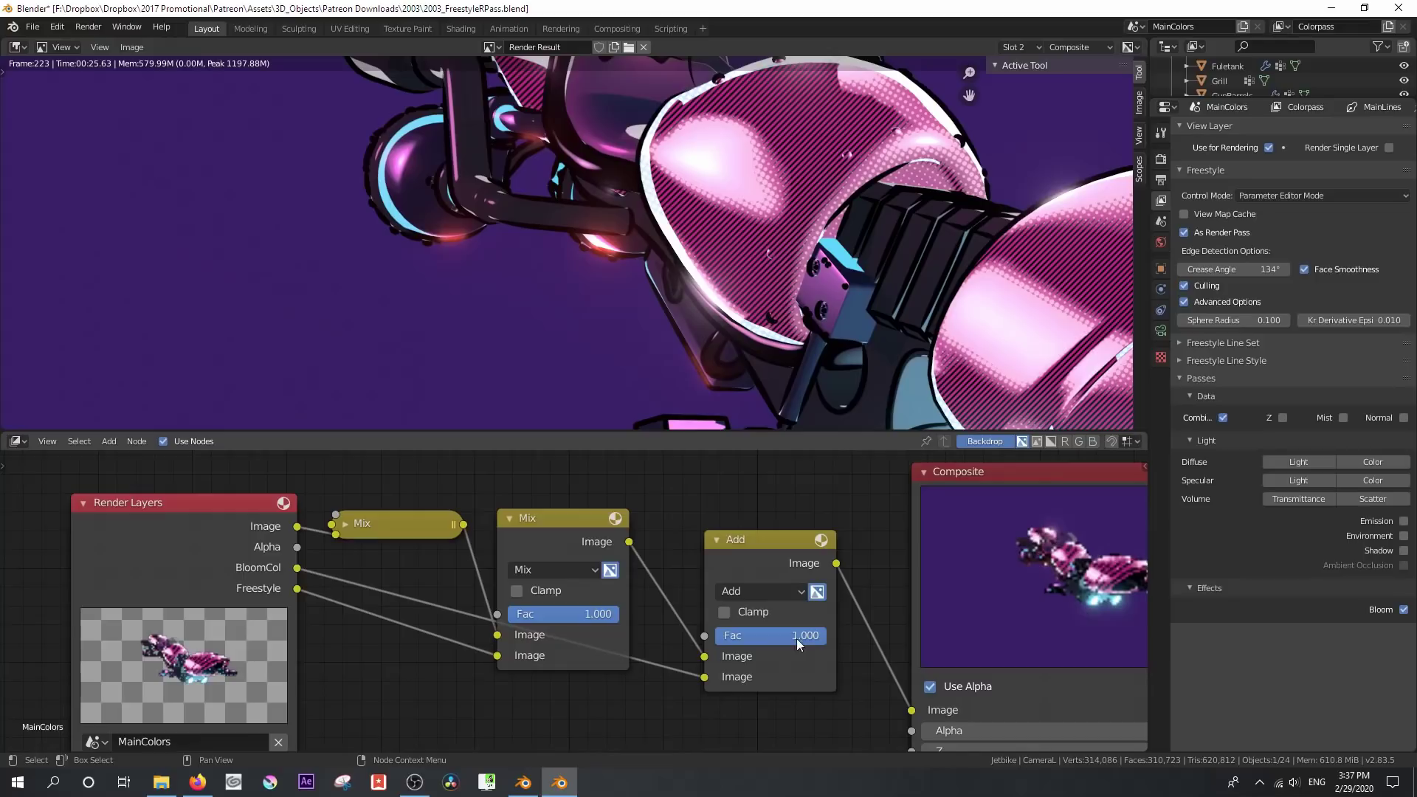
pyautogui.press('Return')
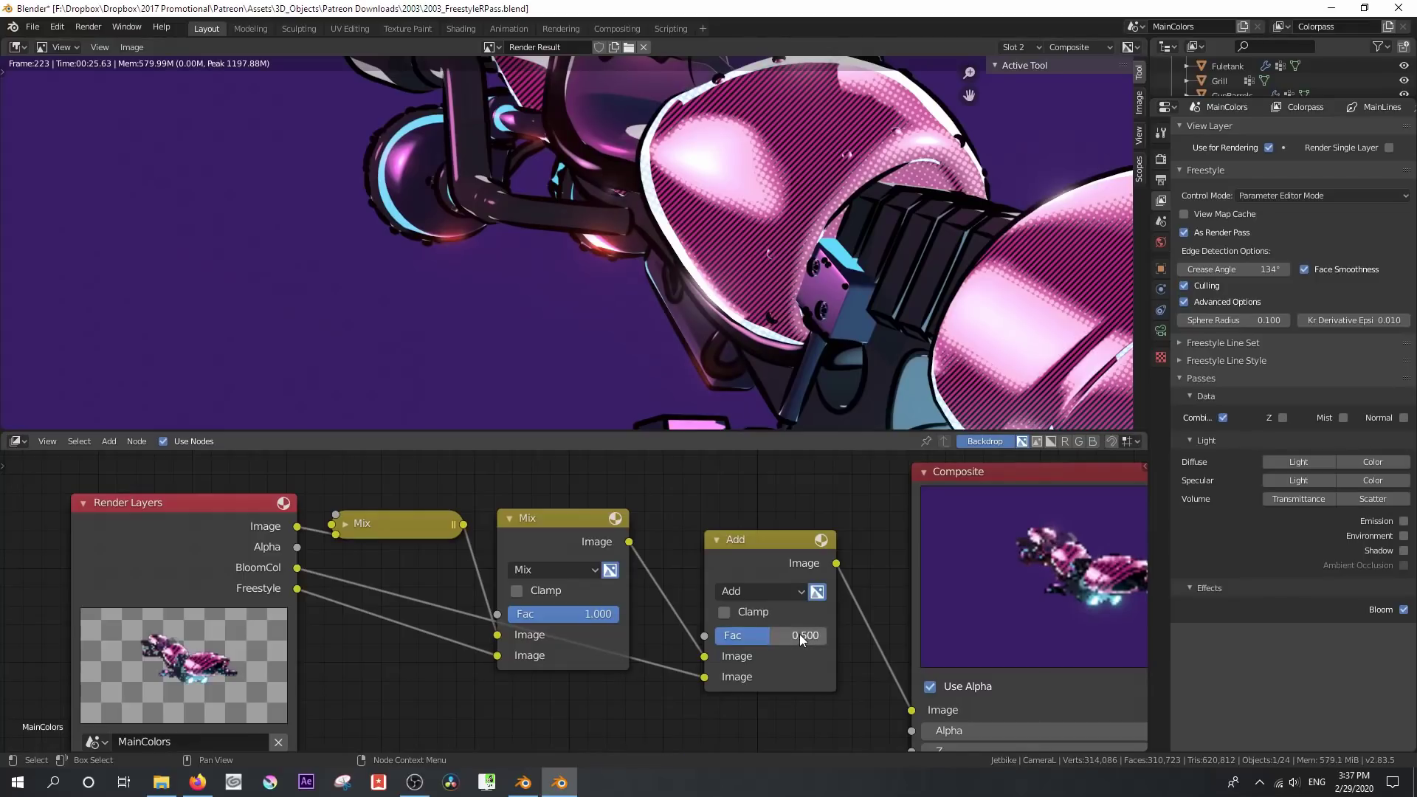
pyautogui.moveTo(794, 635)
pyautogui.mouseDown()
pyautogui.moveTo(764, 636)
pyautogui.moveTo(792, 639)
pyautogui.mouseUp()
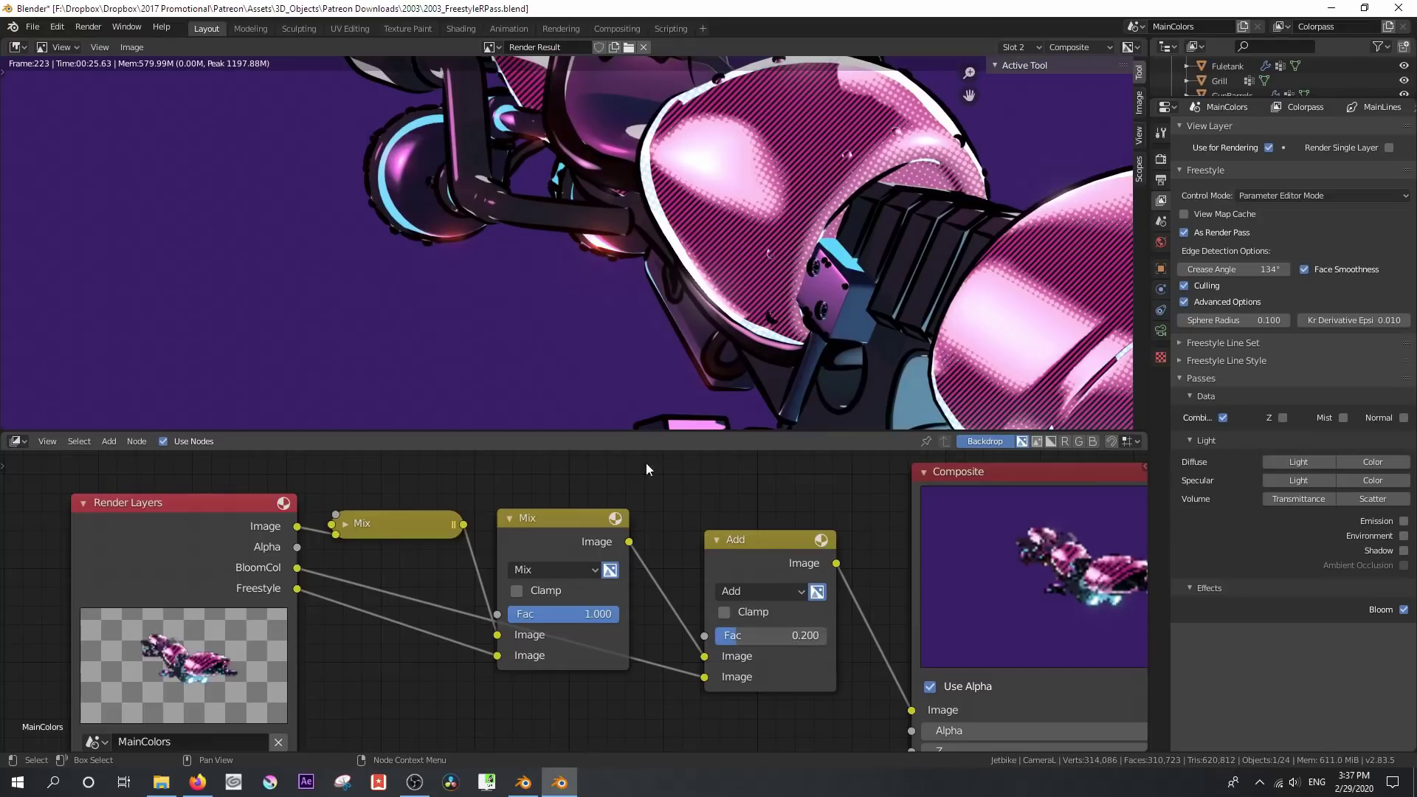
pyautogui.moveTo(1014, 382); pyautogui.dragTo(712, 294, button='middle')
pyautogui.scroll(1, 712, 293)
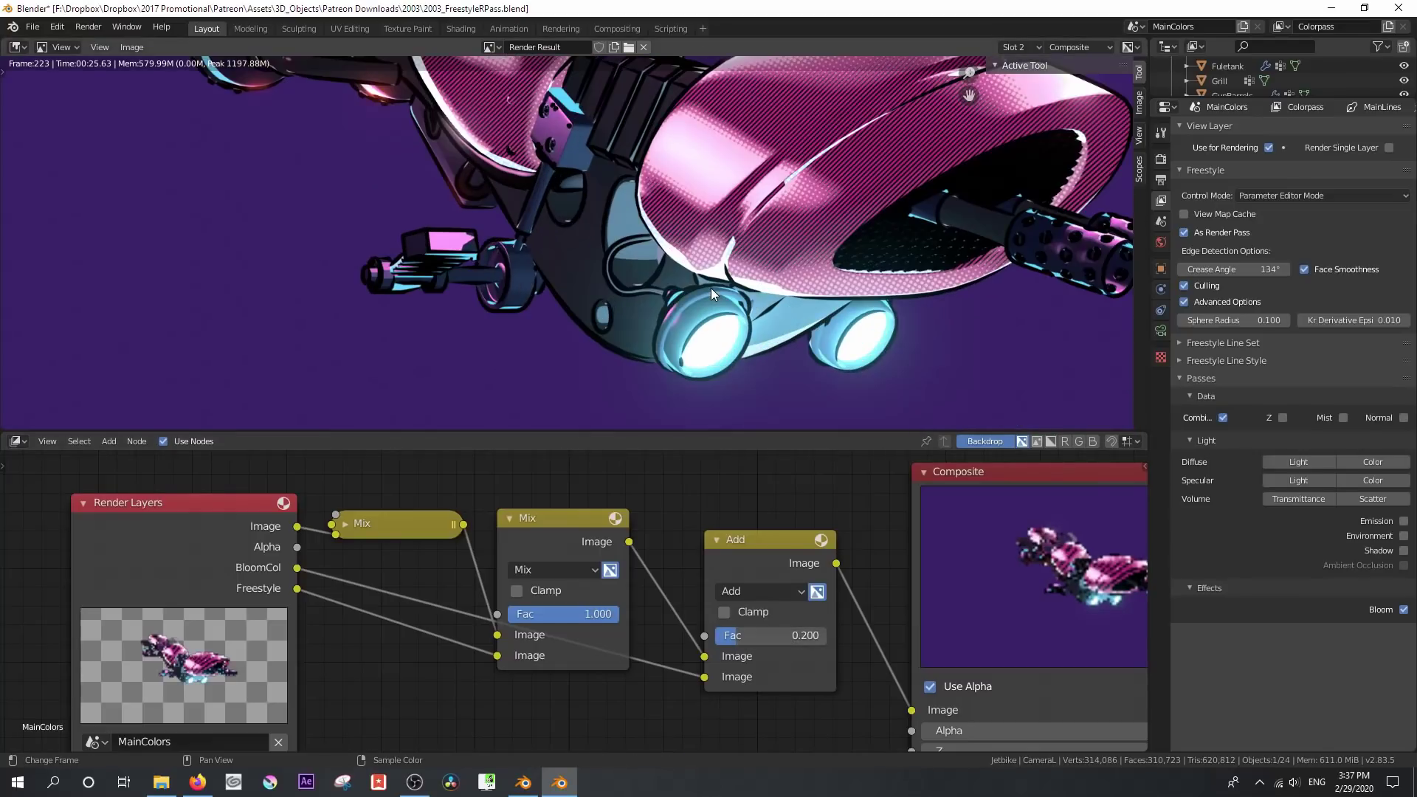
# Set the Add node's factor to 0.5, then settle on 0.75
pyautogui.click(797, 636)
pyautogui.write('0.5')
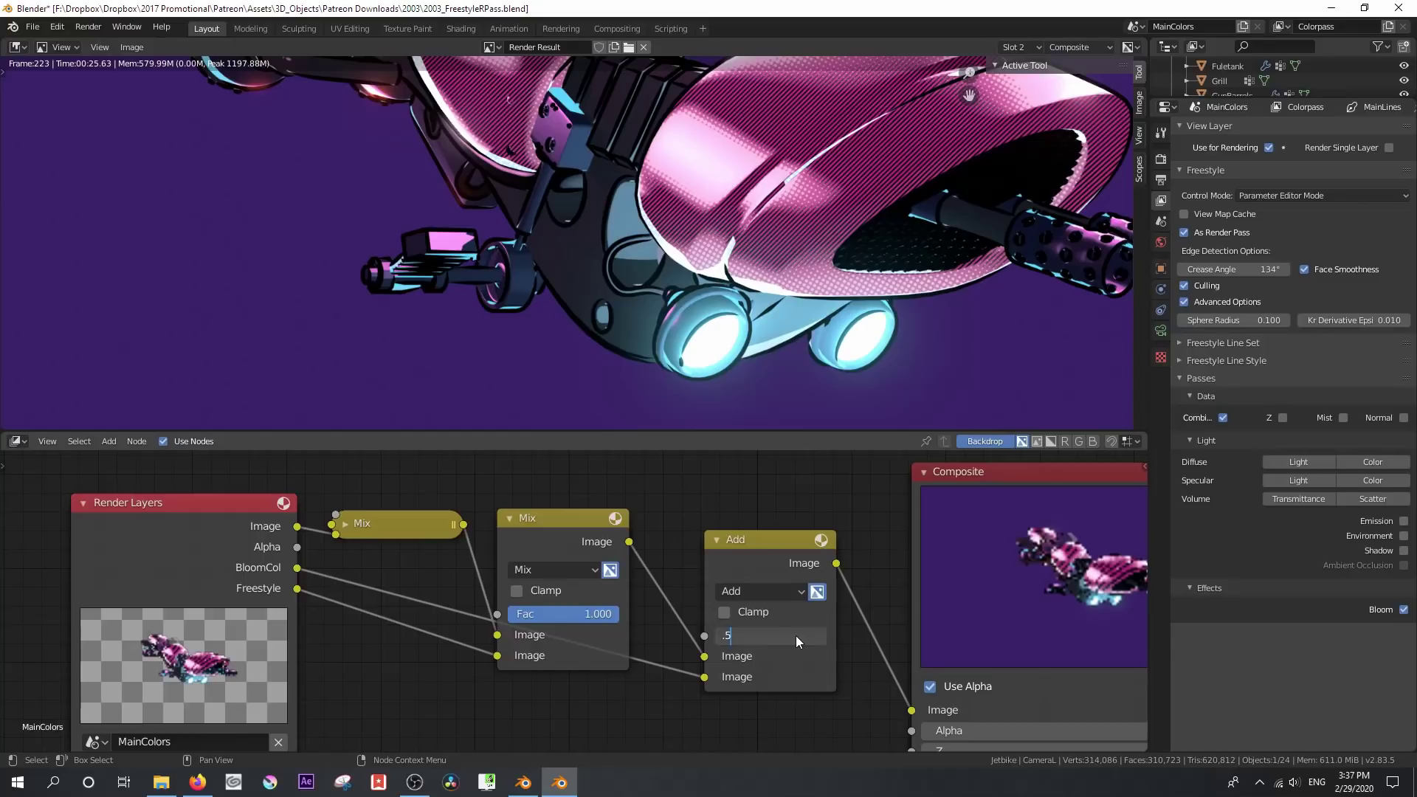
pyautogui.press('Return')
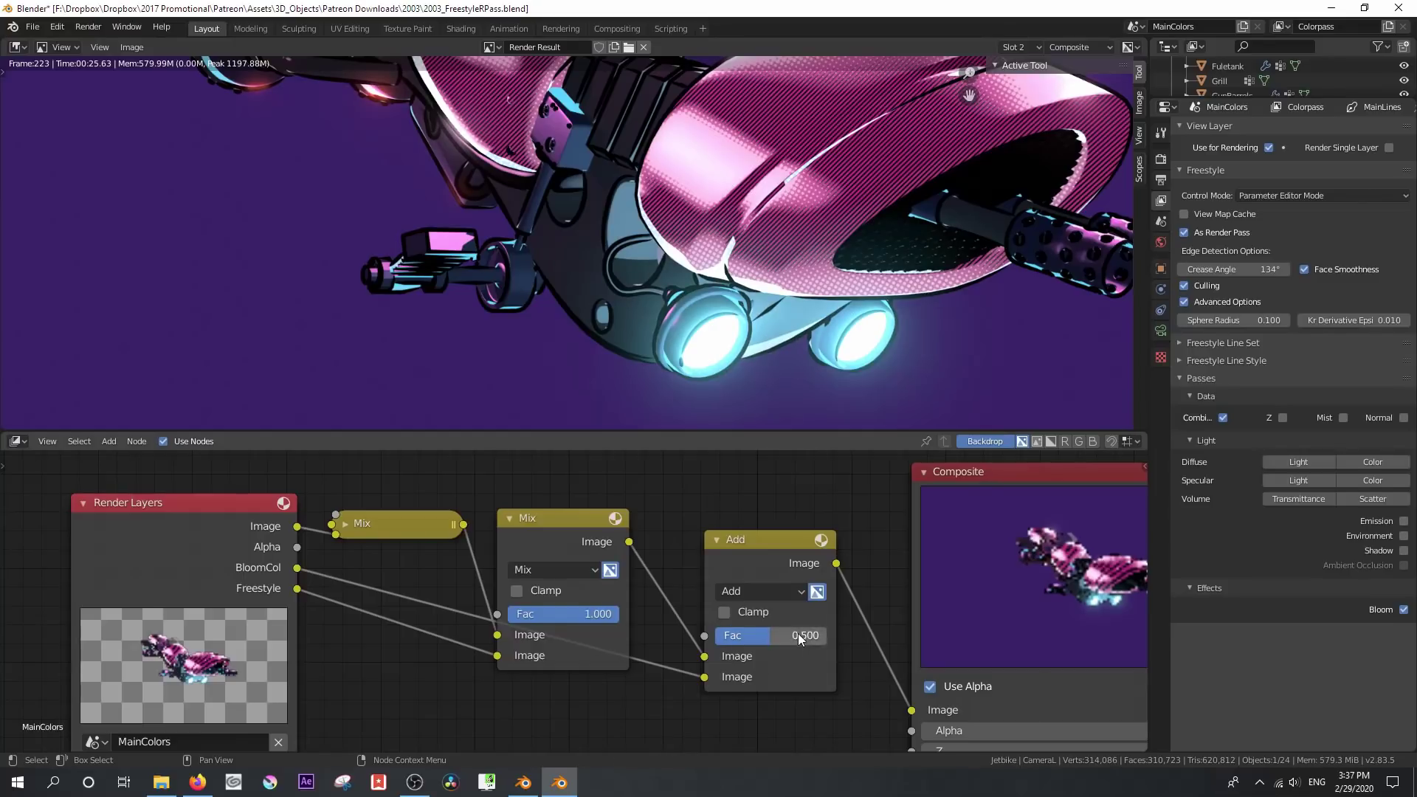
pyautogui.click(795, 632)
pyautogui.write('0.75')
pyautogui.press('Return')
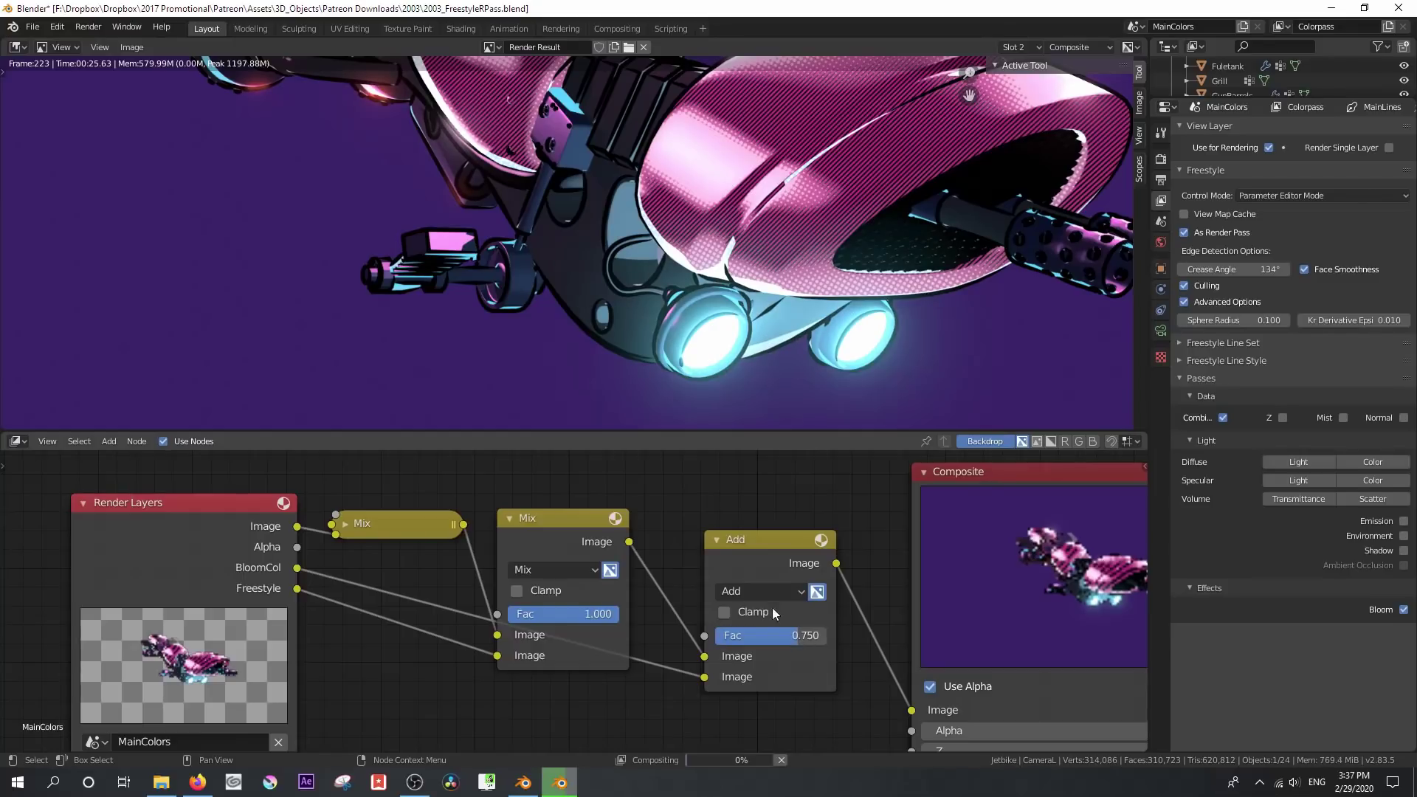
# Zoom and pan the render to inspect the glowing headlights and cyan thrusters
pyautogui.scroll(-1, 472, 243)
pyautogui.moveTo(472, 244); pyautogui.dragTo(529, 304, button='middle')
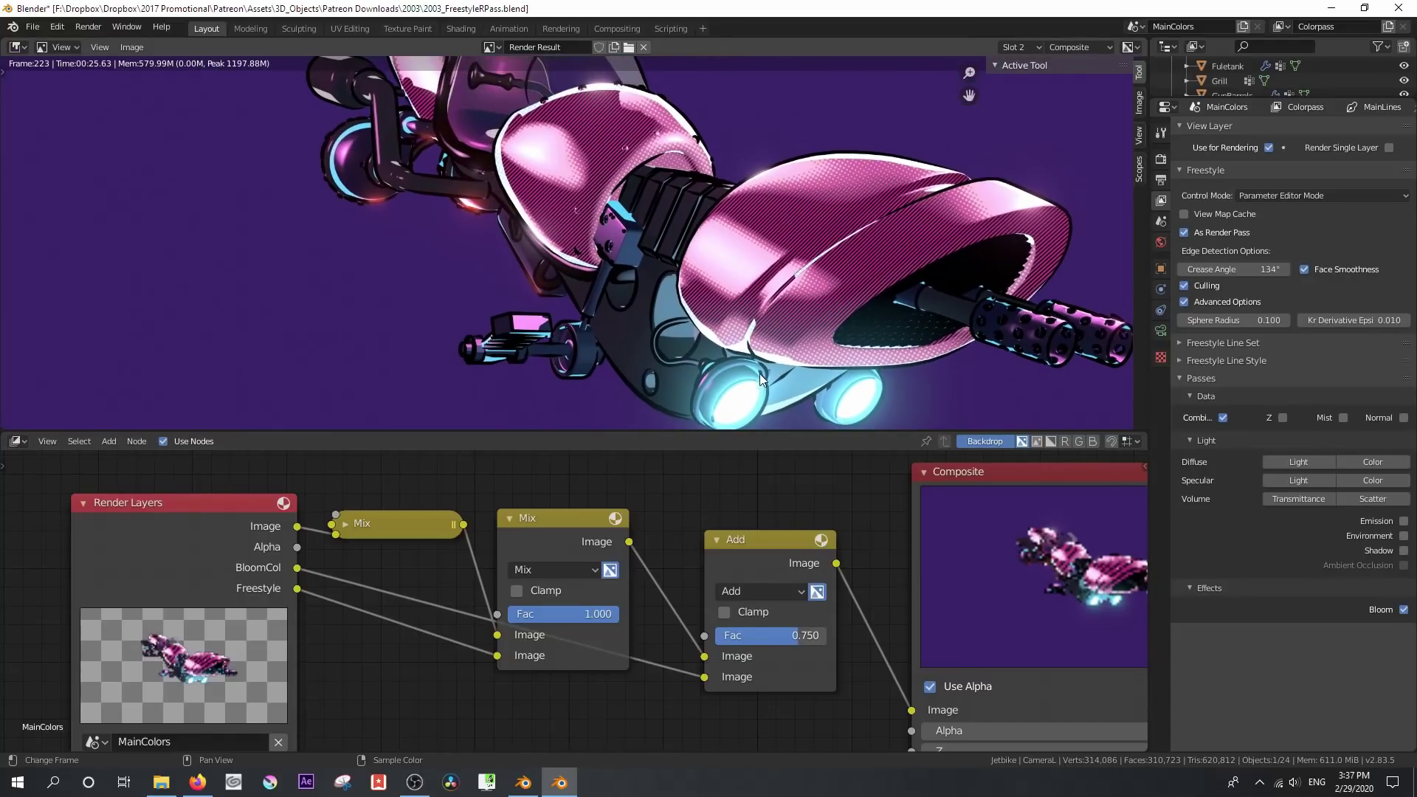
pyautogui.scroll(3, 599, 287)
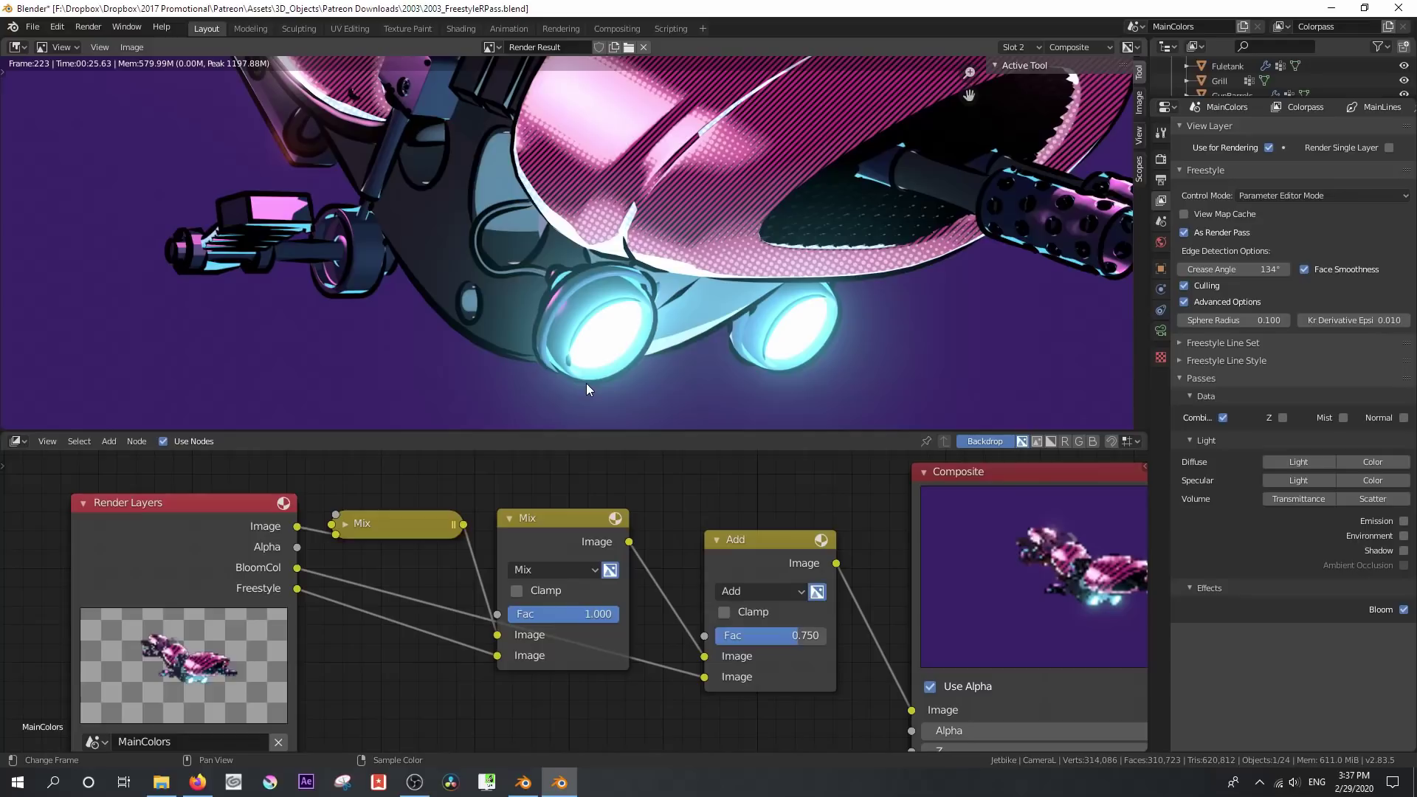
pyautogui.scroll(-2, 504, 263)
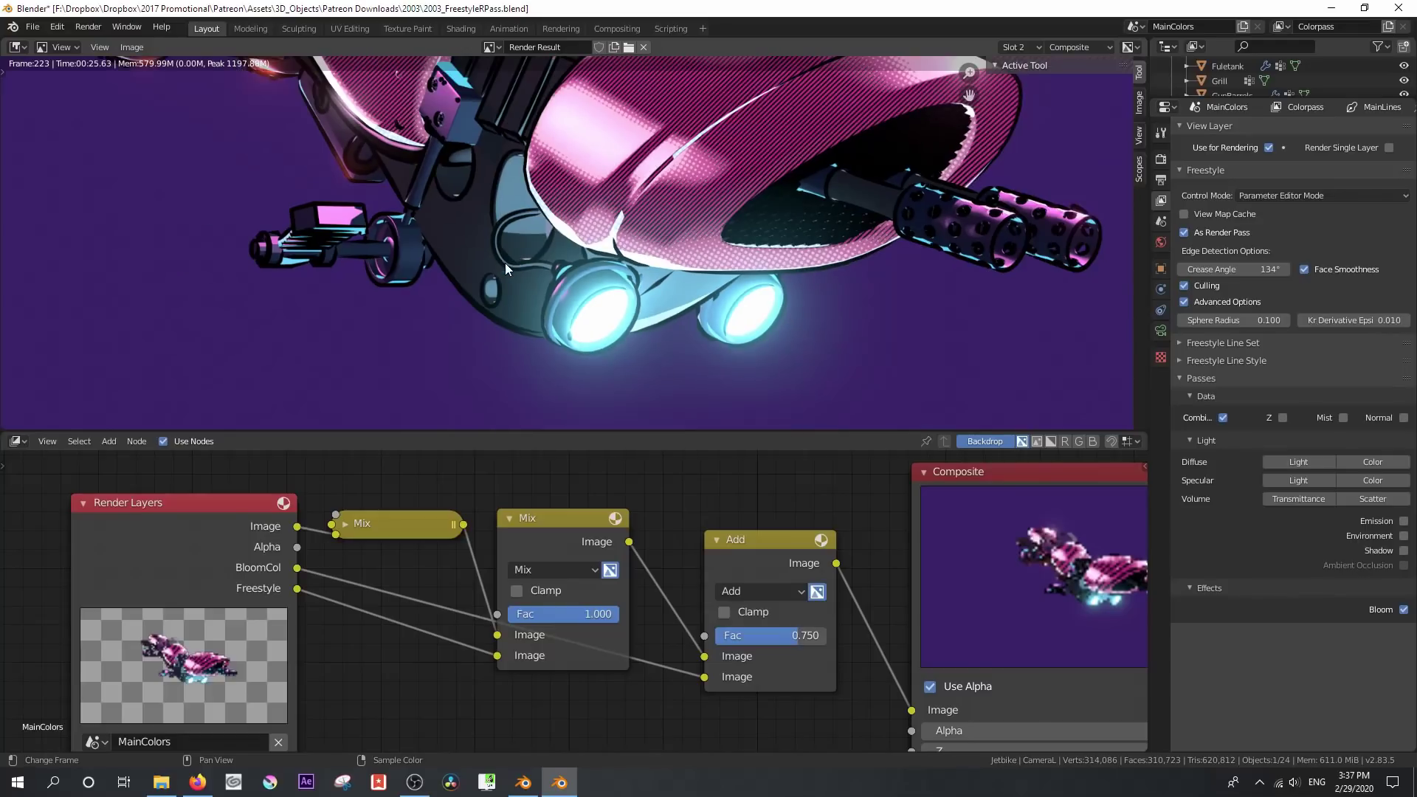
pyautogui.scroll(5, 614, 285)
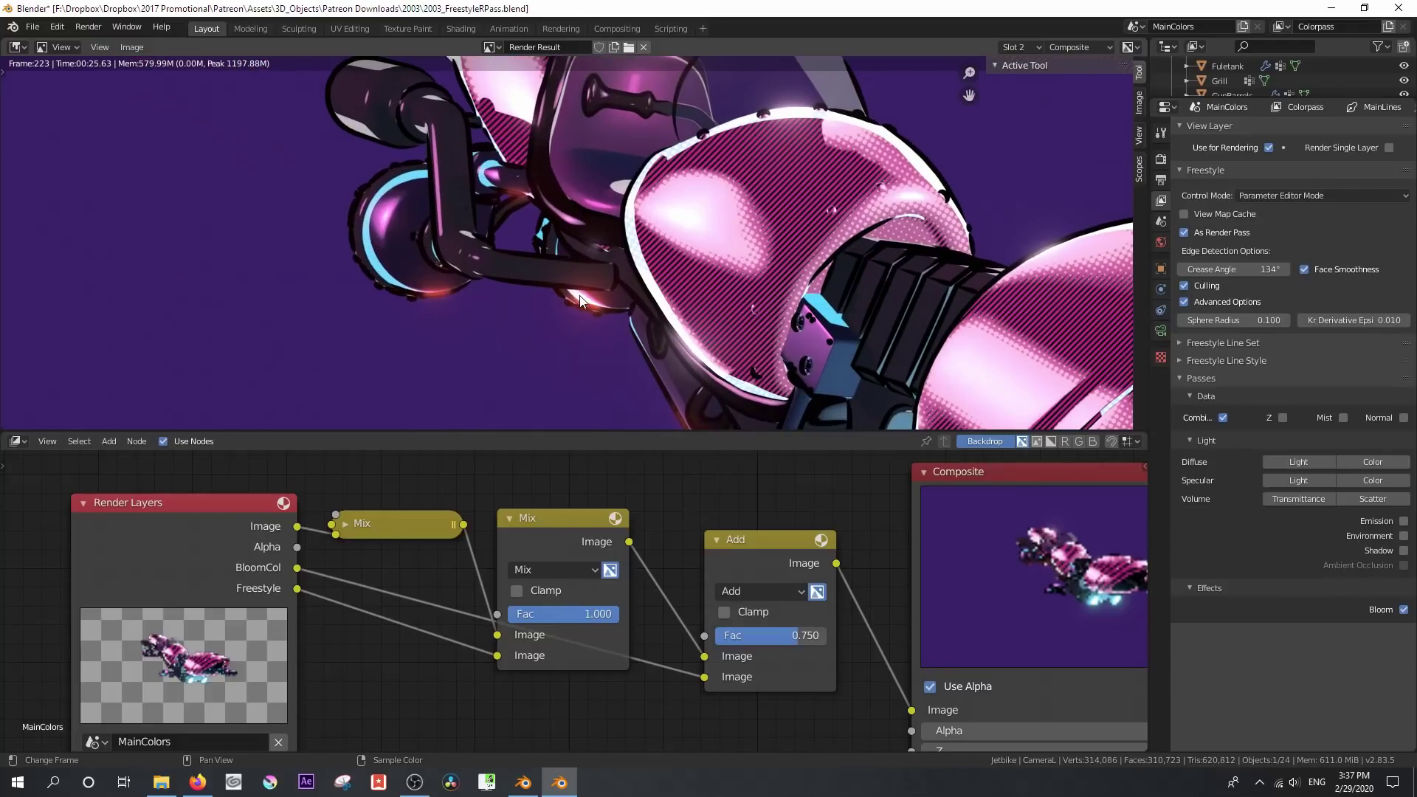
pyautogui.scroll(-3, 582, 304)
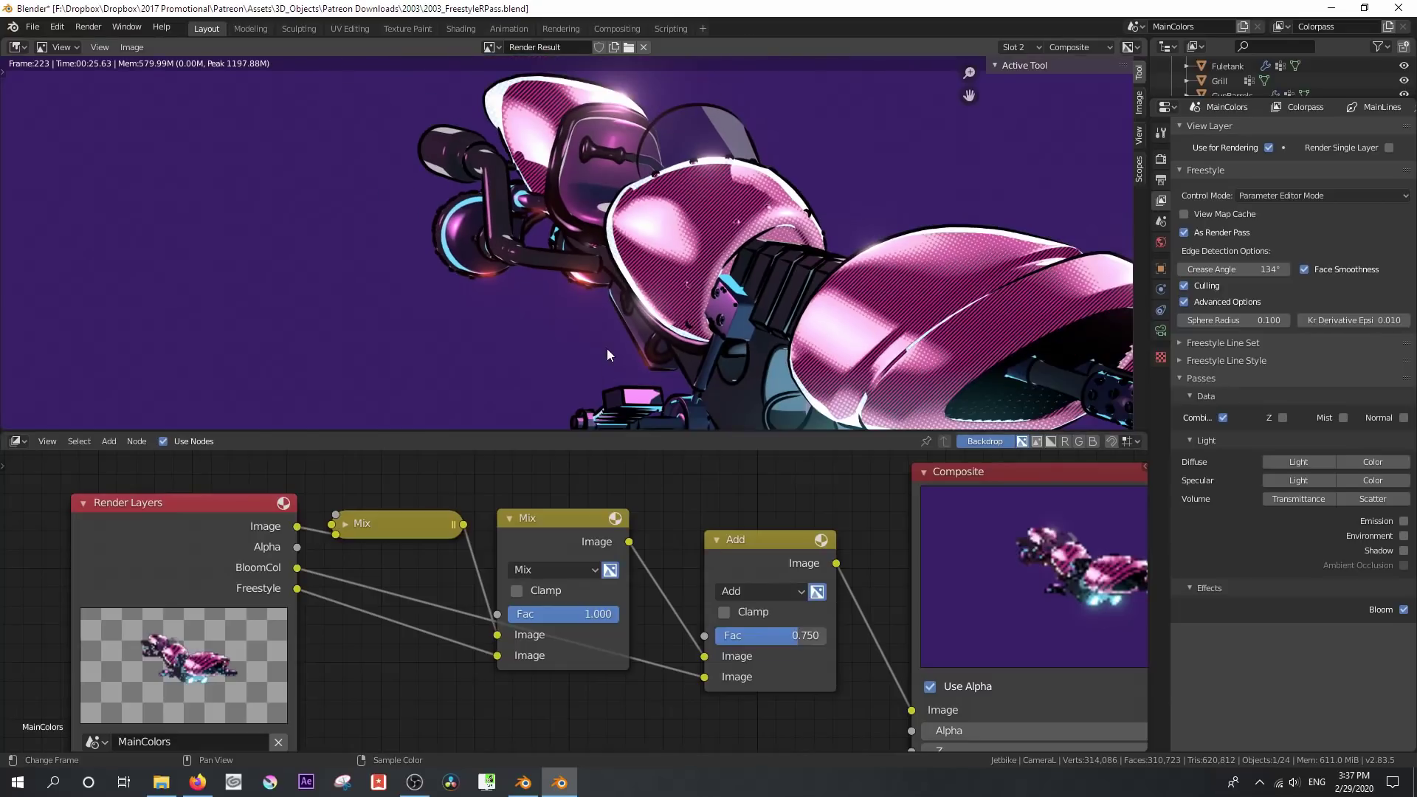
# Maximize the Image Editor and frame the whole purple-backed jetbike render with ink lines and glowing thrusters
pyautogui.hotkey('ctrl', 'space')
pyautogui.moveTo(696, 347); pyautogui.dragTo(483, 276, button='middle')
pyautogui.scroll(1, 489, 303)
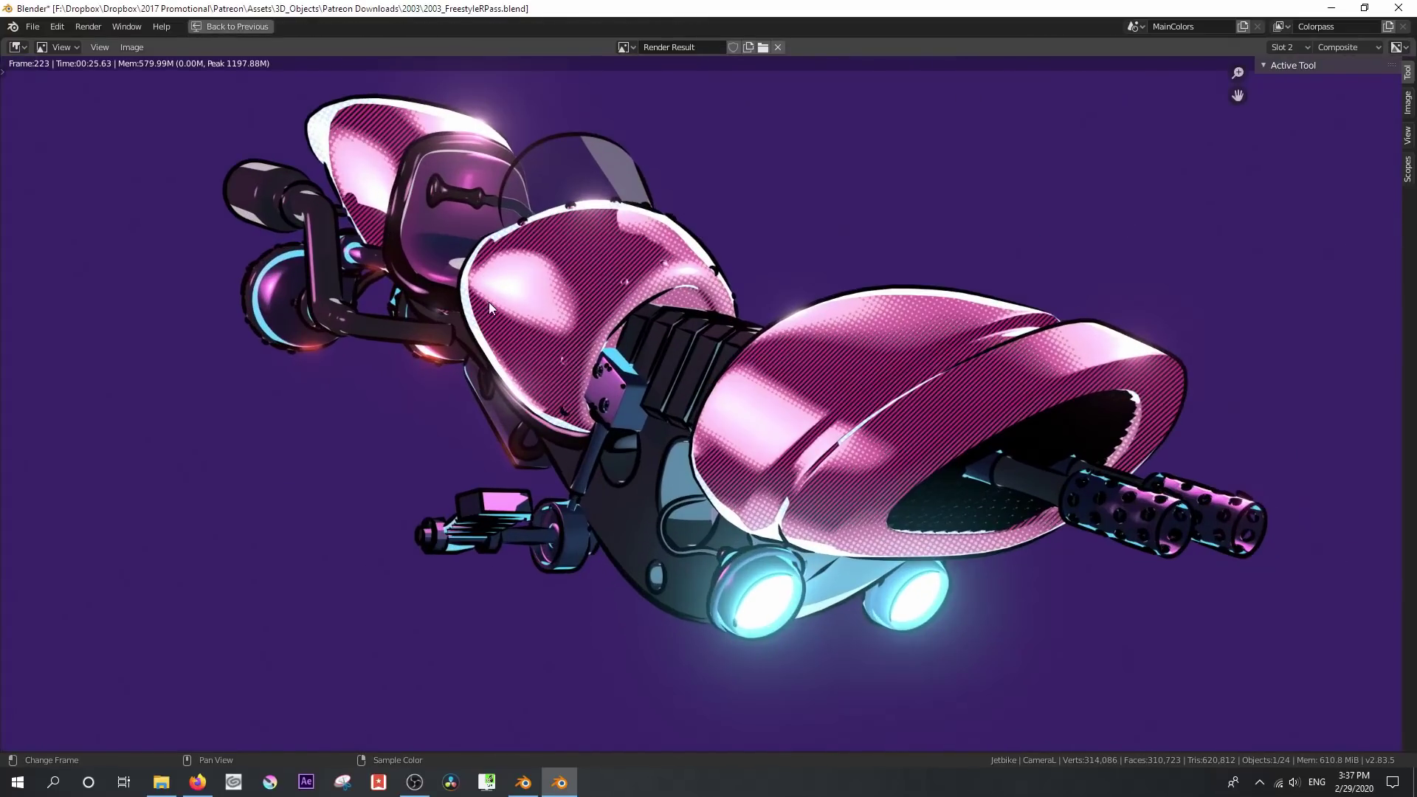